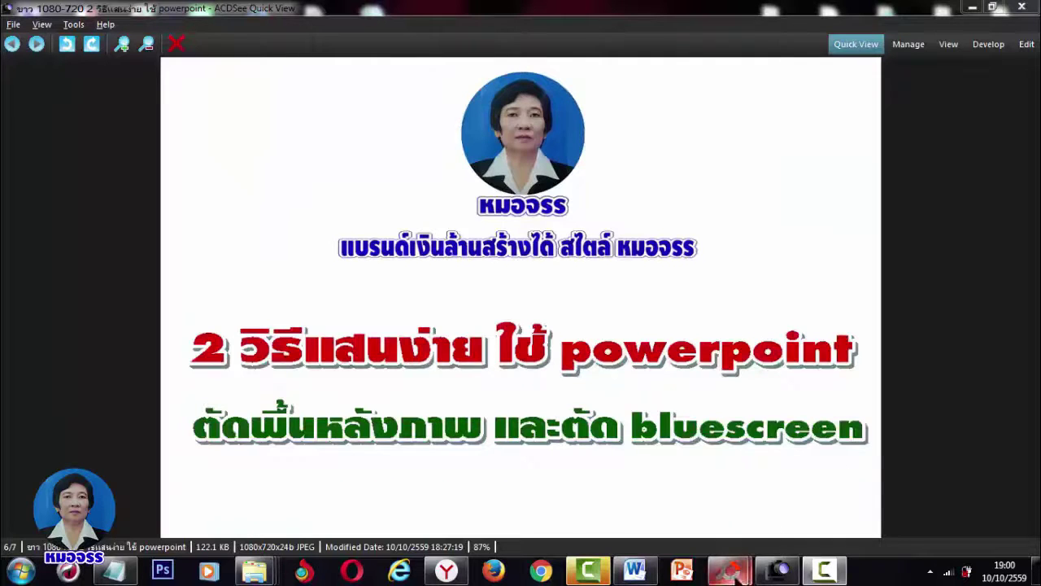
Launch PowerPoint with a new presentation and dismiss the Office activation notice
mouse_move(731, 570)
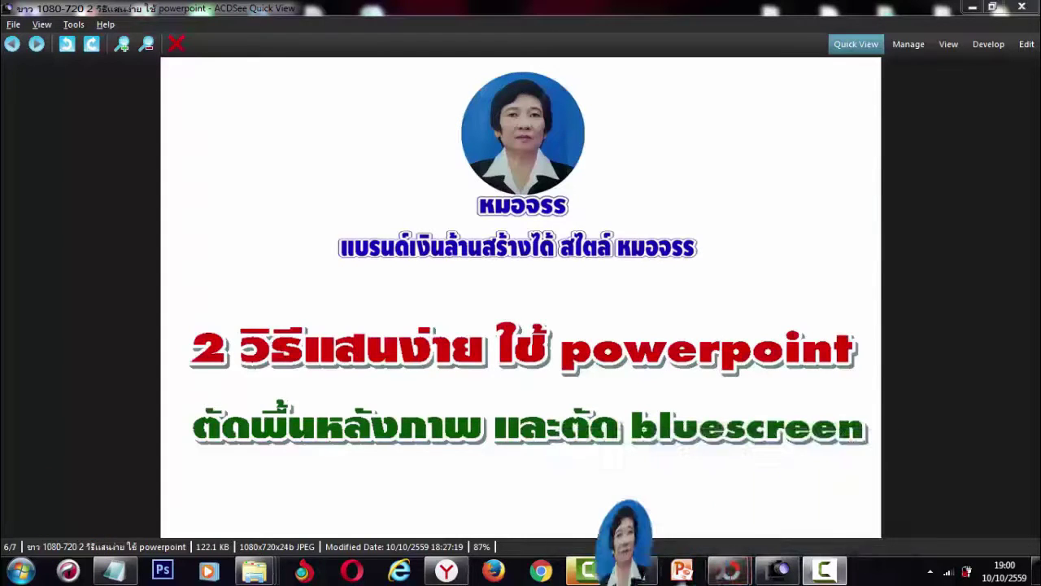
left_click(683, 572)
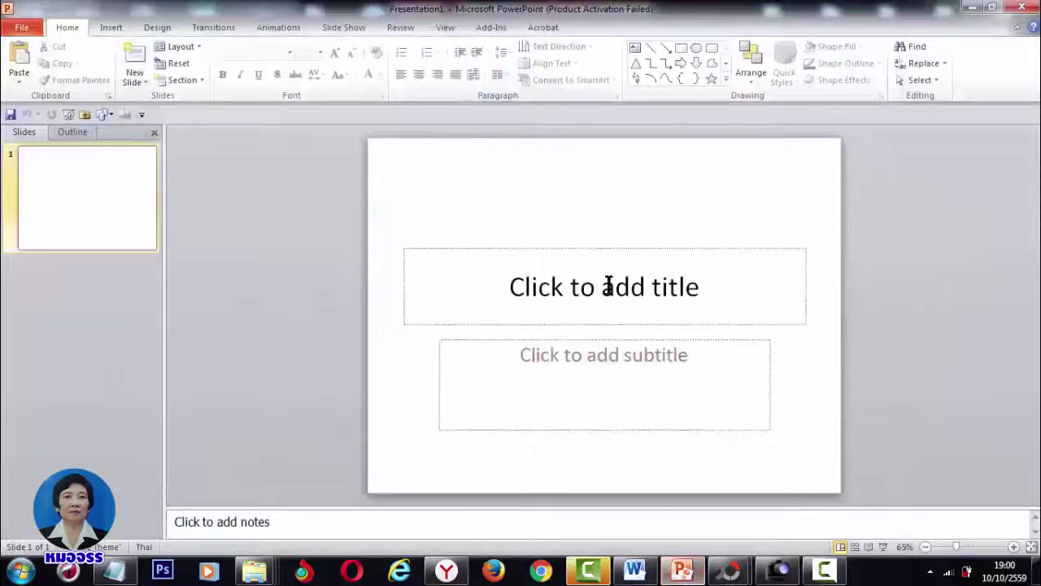
left_click(608, 286)
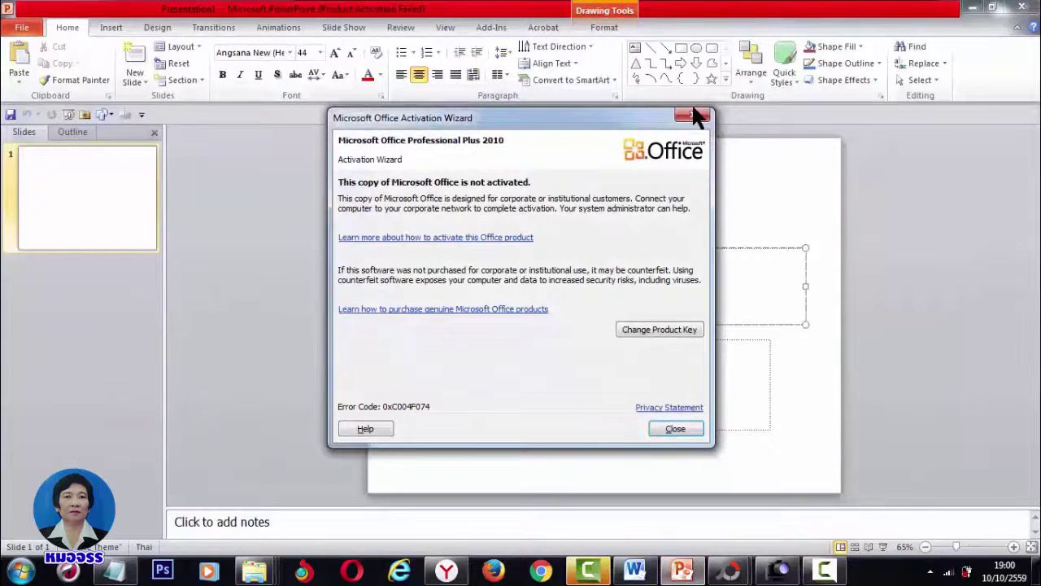
left_click(693, 115)
Delete the title and subtitle placeholders, leaving the slide blank
left_click(618, 248)
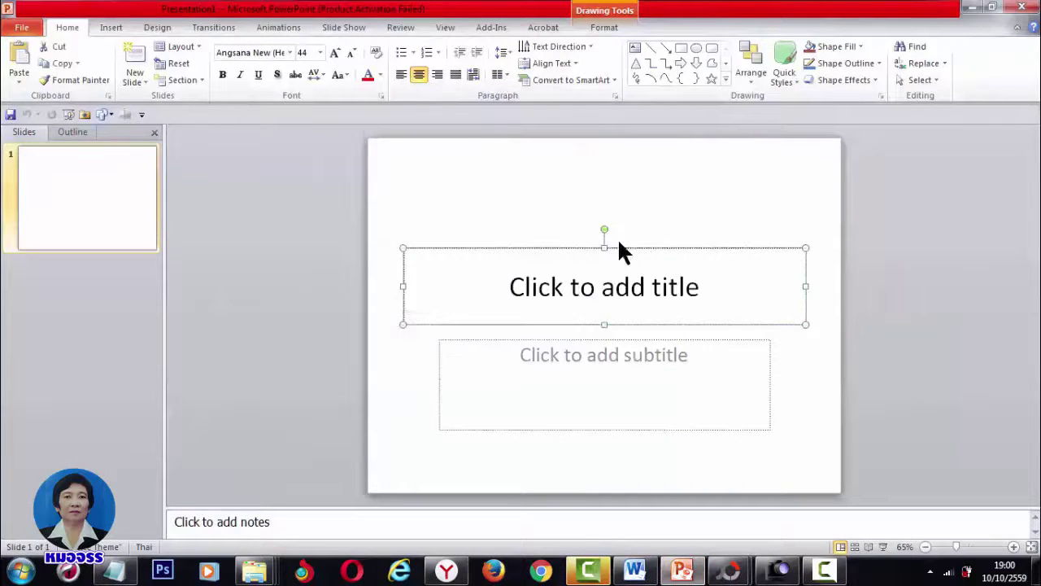
key("Delete")
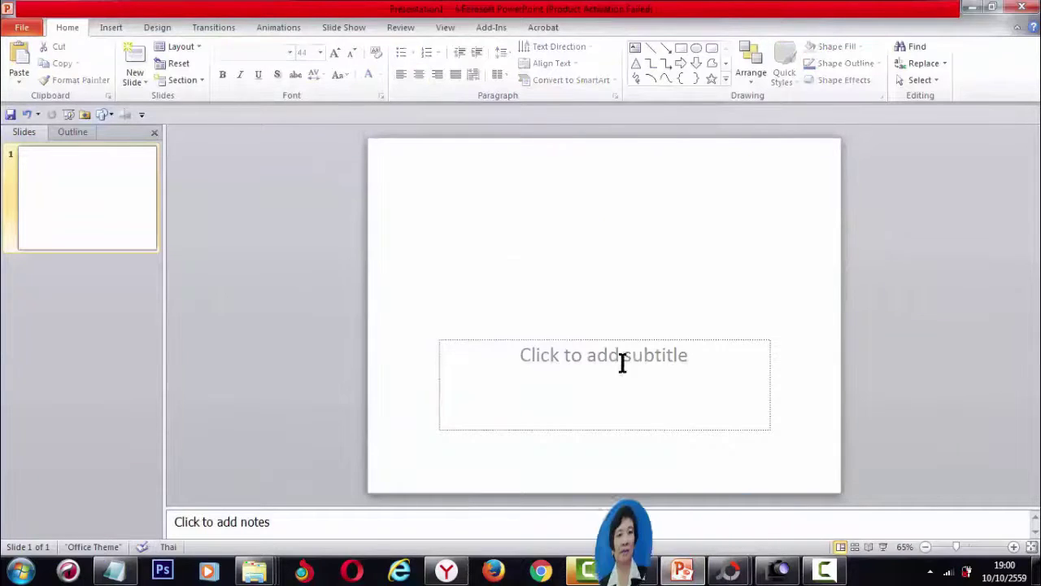
left_click(621, 358)
left_click(606, 321)
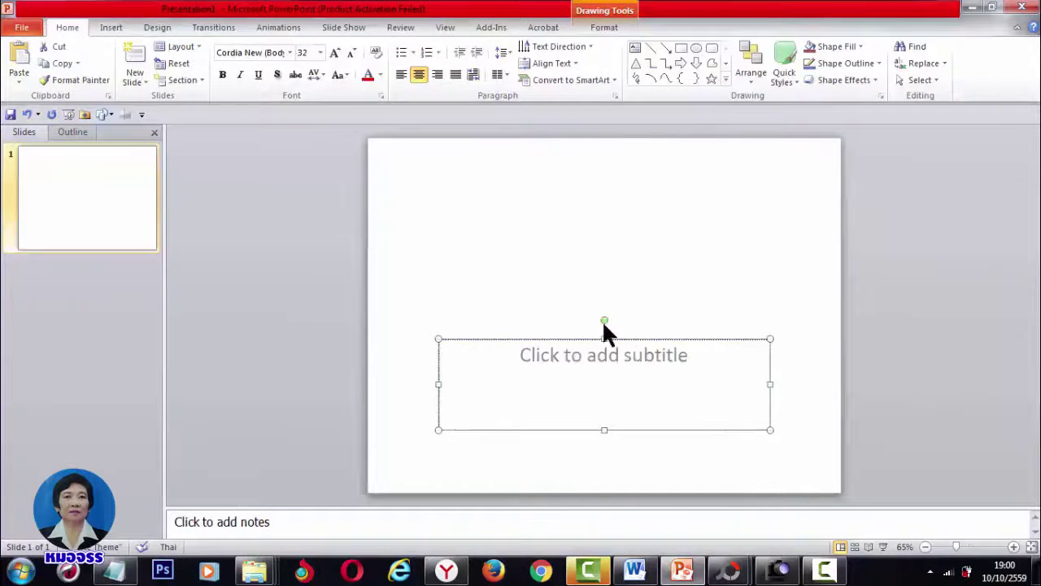
key("Delete")
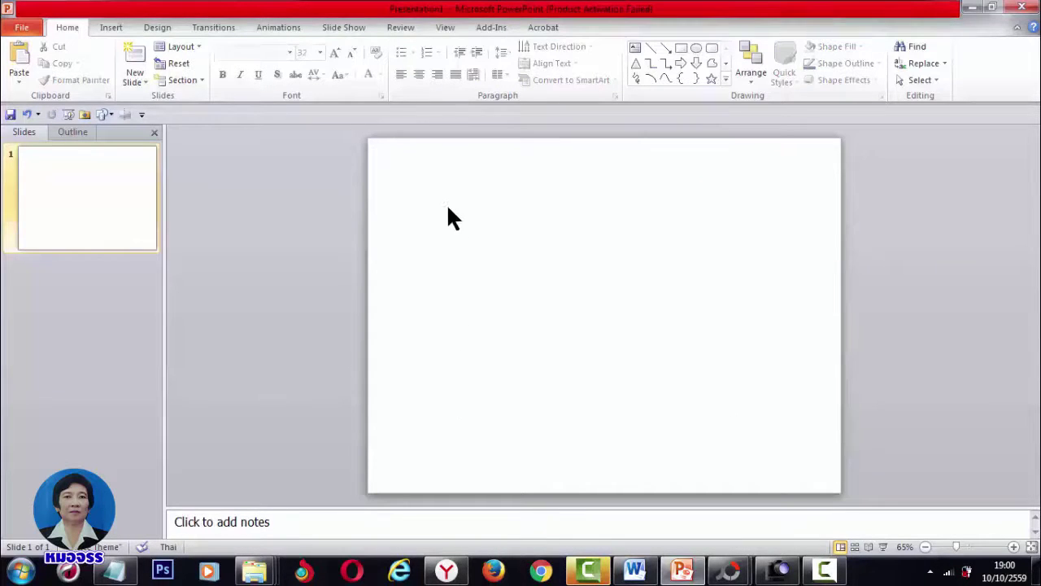
Set the slide size to On-screen Show (16:9) in Page Setup
left_click(147, 31)
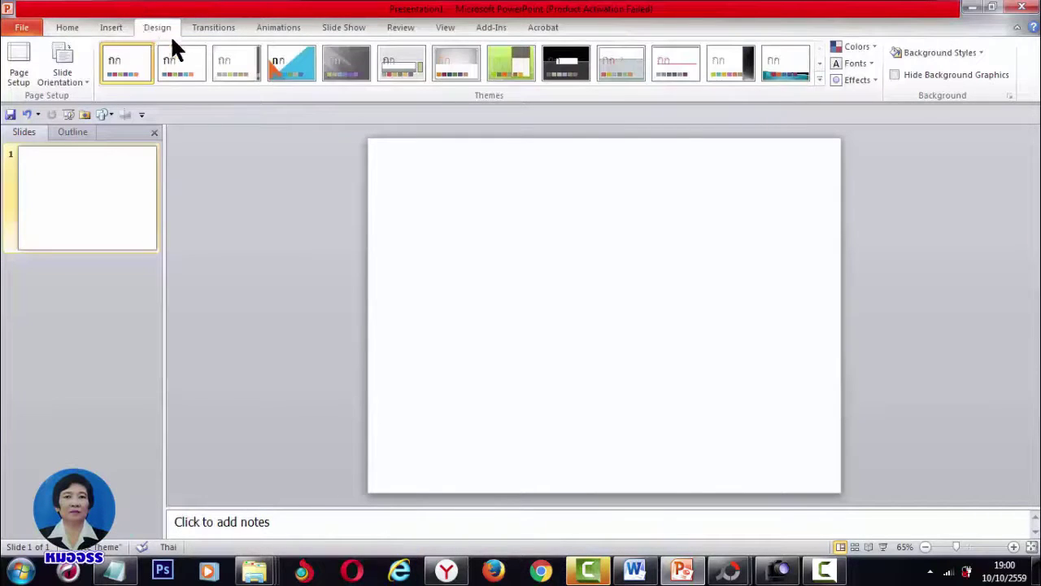
left_click(16, 65)
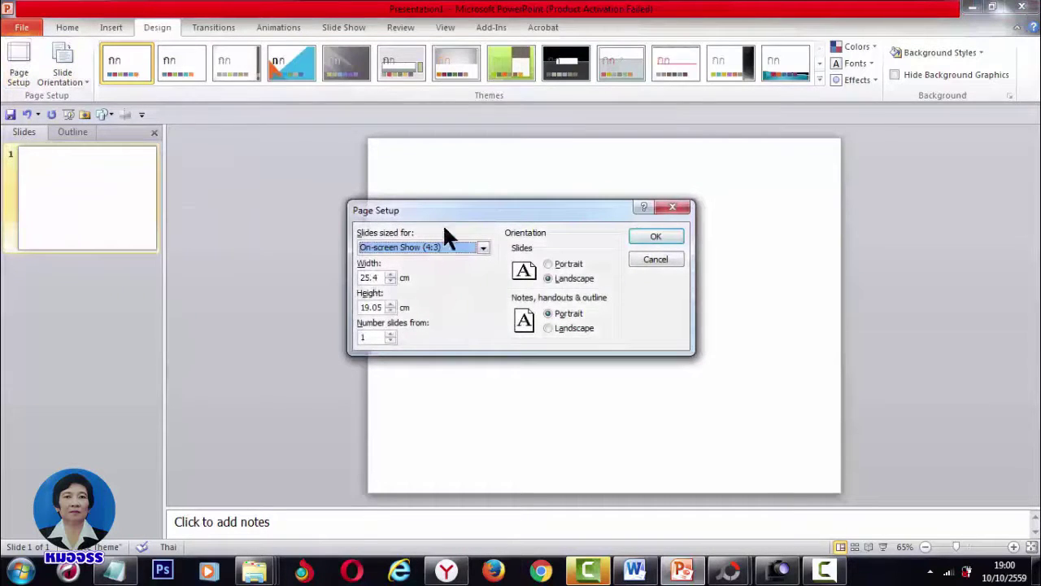
left_click(483, 247)
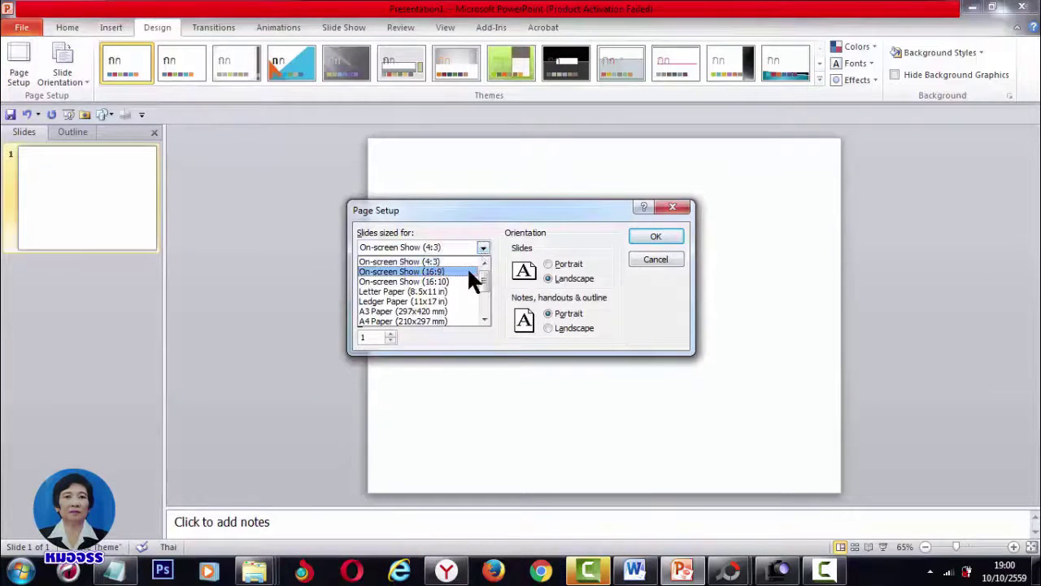
left_click(469, 272)
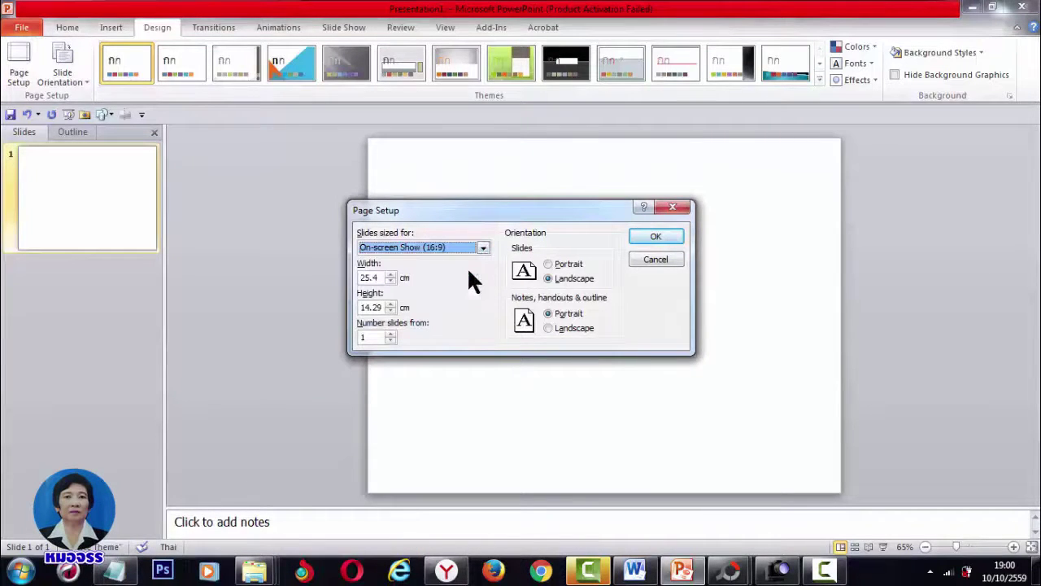
left_click(656, 236)
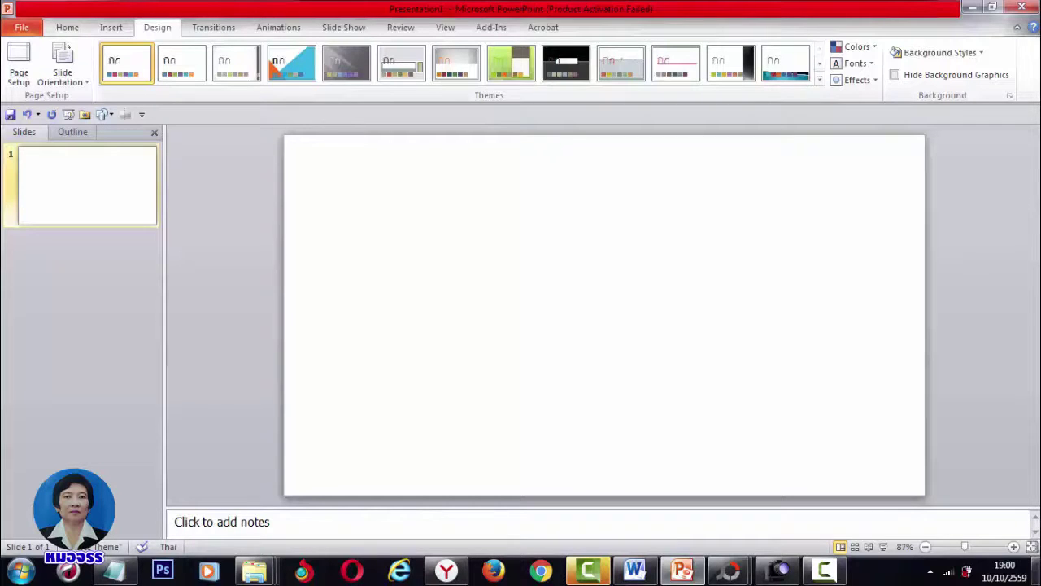
Drag the blue serving-cloche cartoon from the desktop onto the slide's right side
left_click(1038, 571)
mouse_move(829, 162)
left_mouse_down()
mouse_move(701, 435)
mouse_move(686, 575)
mouse_move(715, 263)
mouse_move(741, 260)
mouse_move(778, 288)
mouse_move(791, 277)
left_mouse_up()
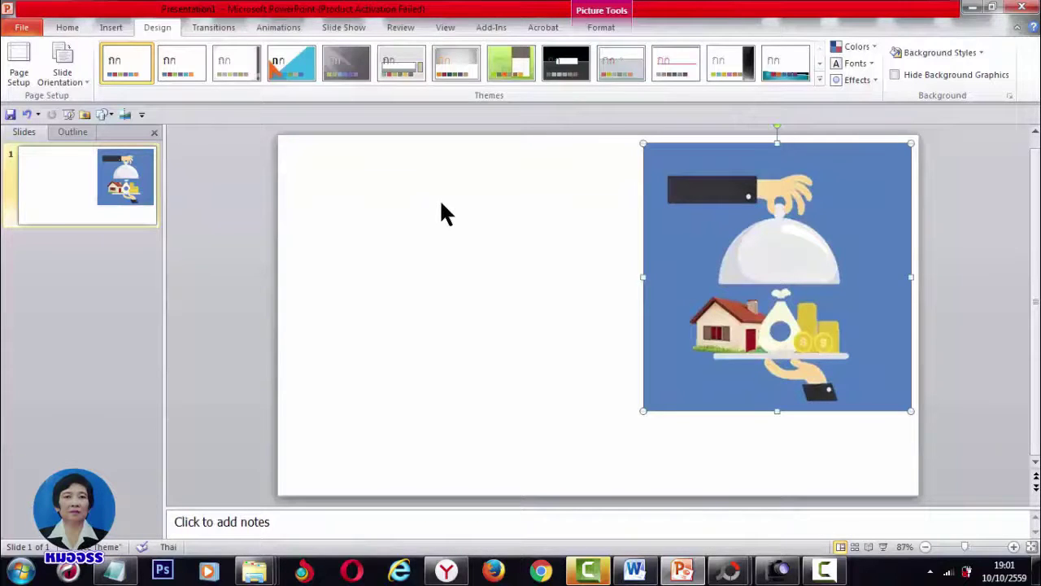
left_click(592, 33)
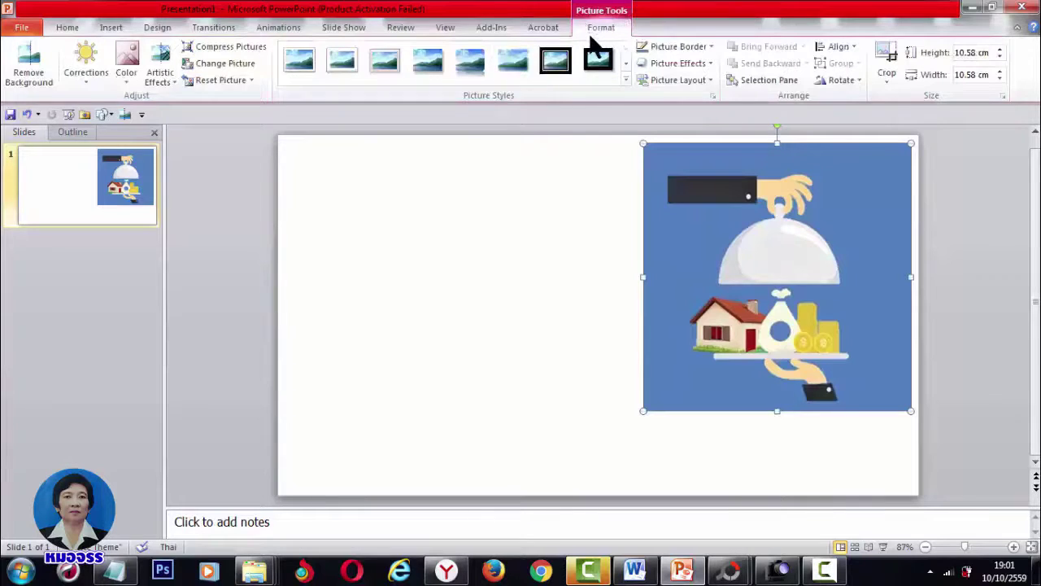
Start background removal on the cartoon and stretch the marquee to the picture's corners
left_click(31, 59)
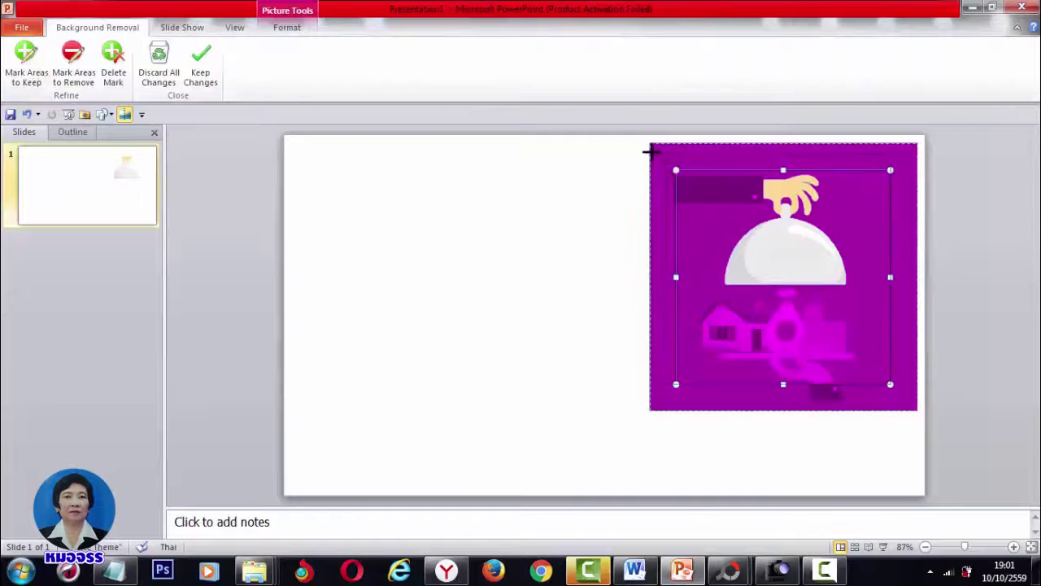
left_click_drag(668, 180, 651, 152)
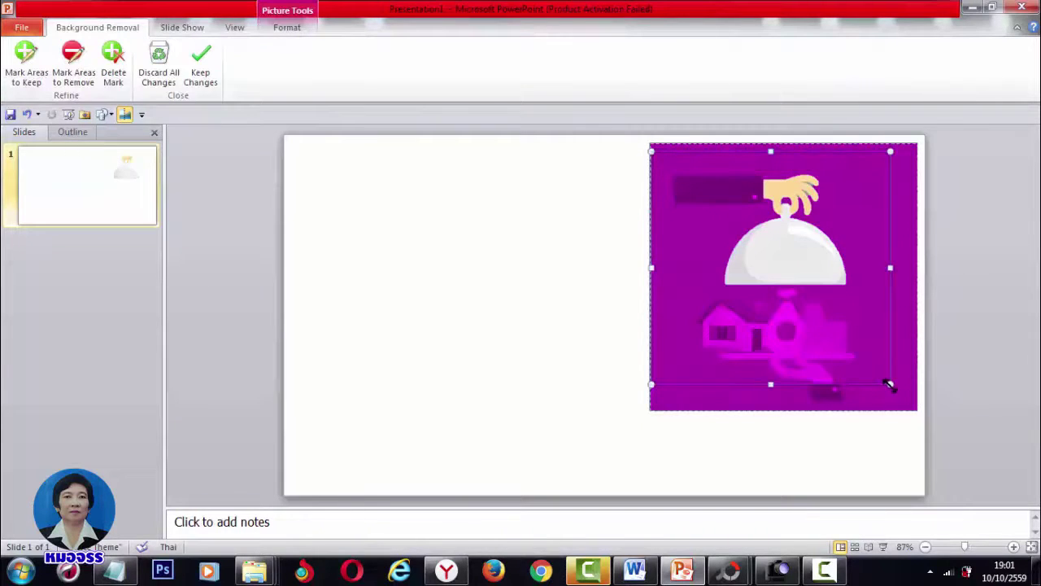
left_click_drag(890, 384, 903, 413)
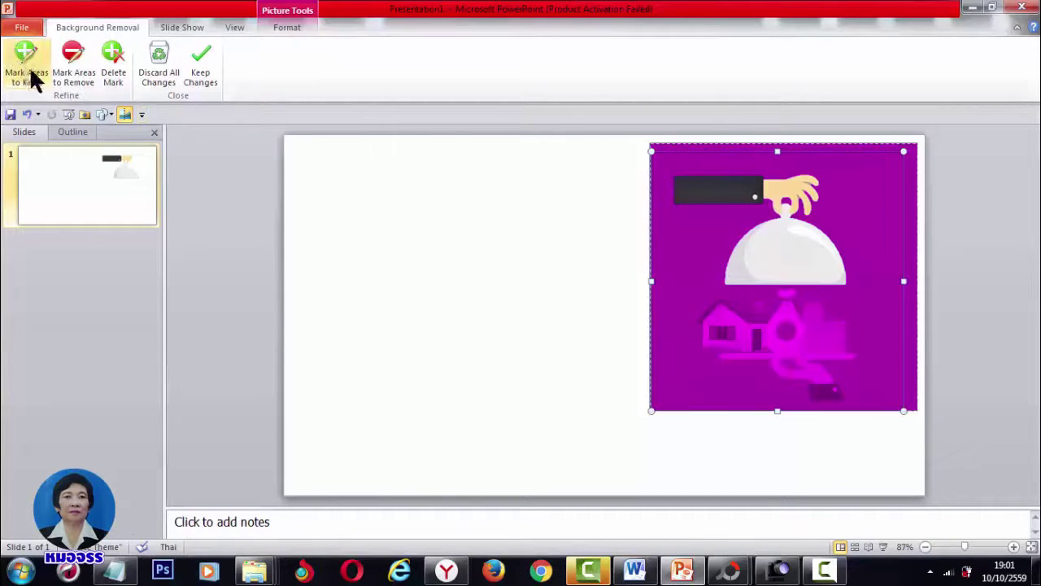
Mark the house, roof, door, money bag, coins and cuff to keep, then apply the removal
left_click(27, 58)
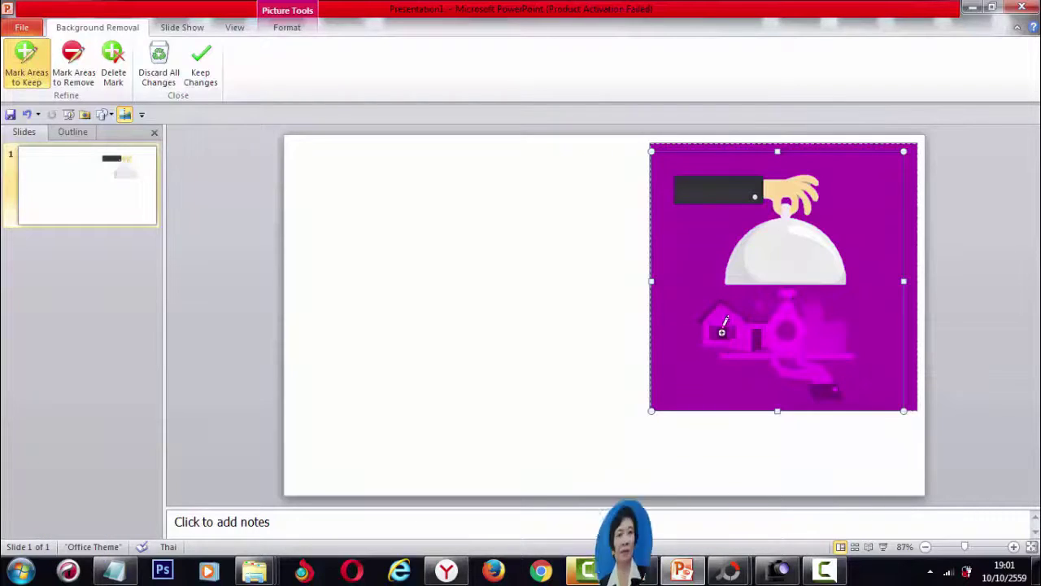
left_click_drag(723, 332, 723, 319)
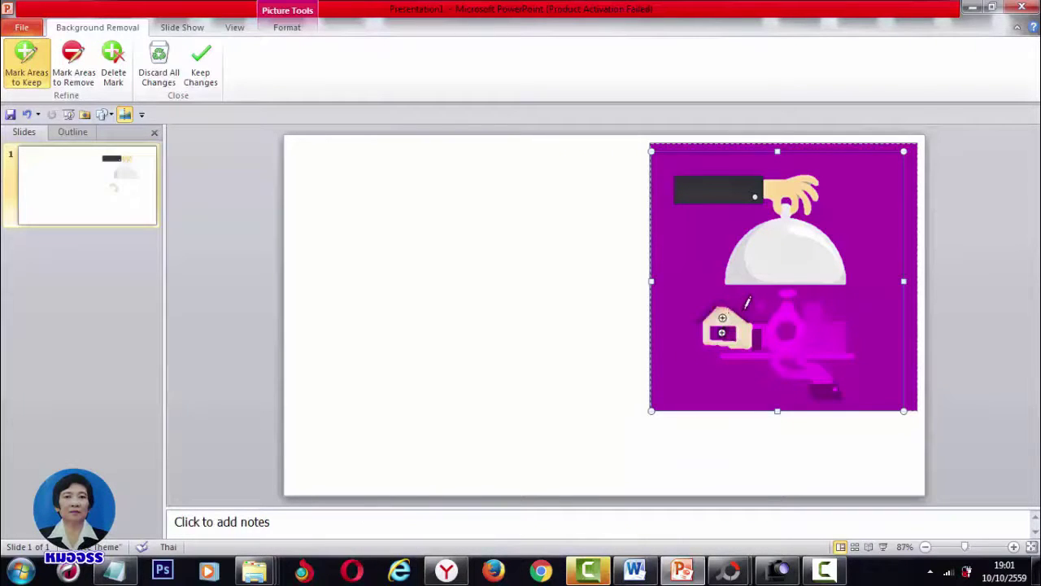
left_click(747, 307)
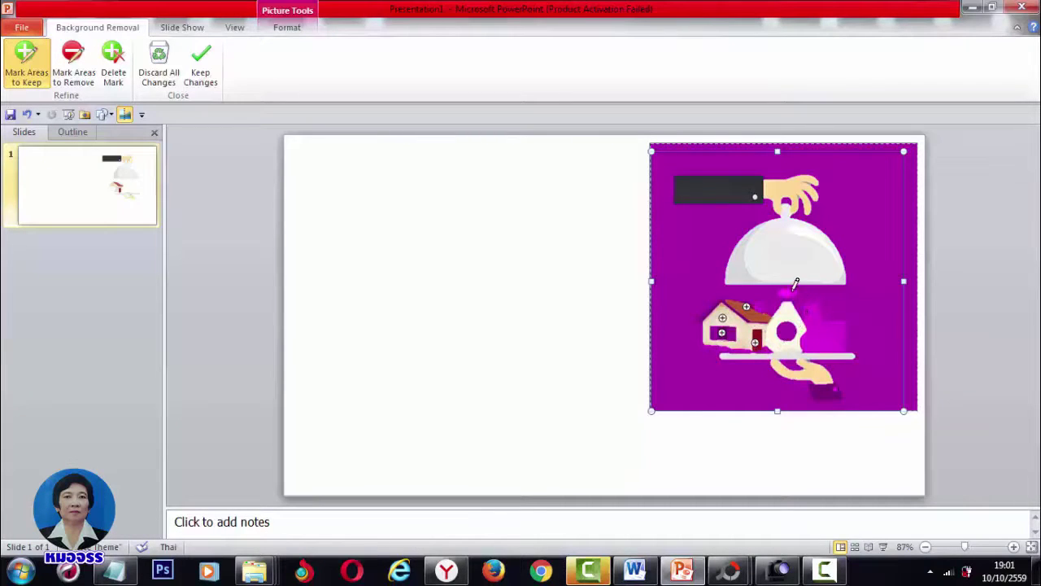
left_click(791, 293)
left_click(815, 320)
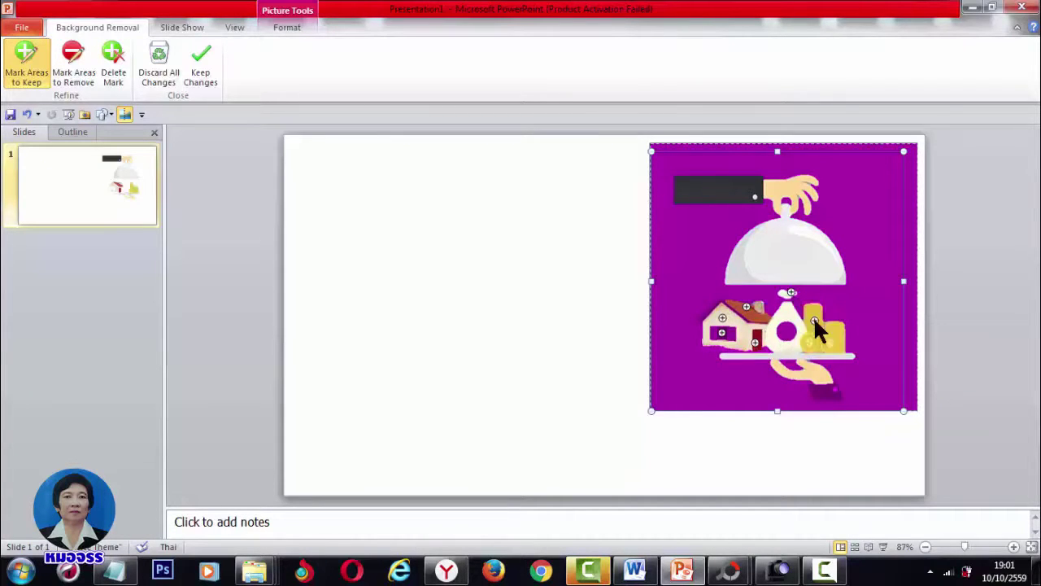
left_click(825, 390)
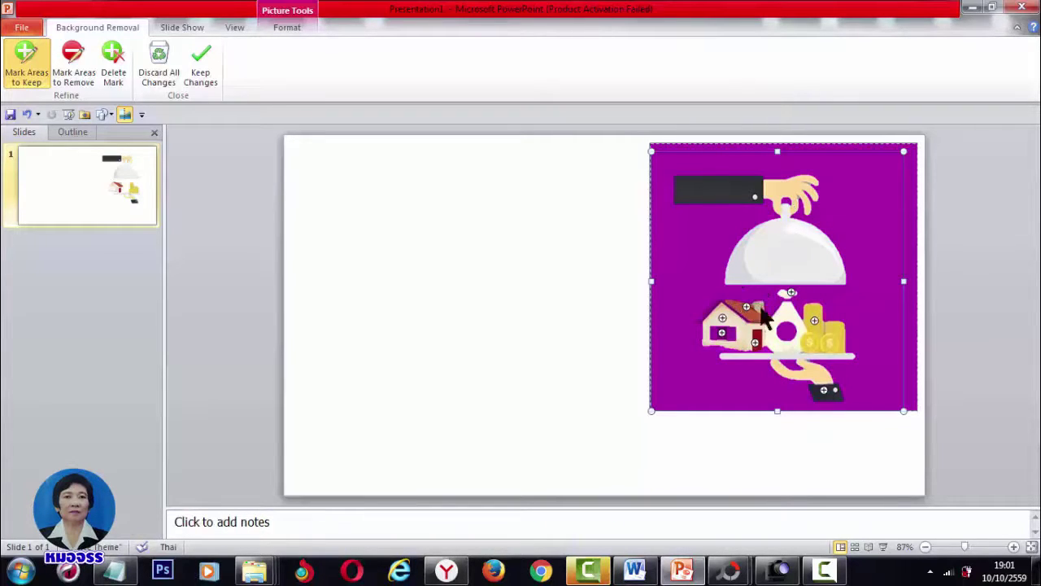
left_click(760, 306)
left_click(756, 335)
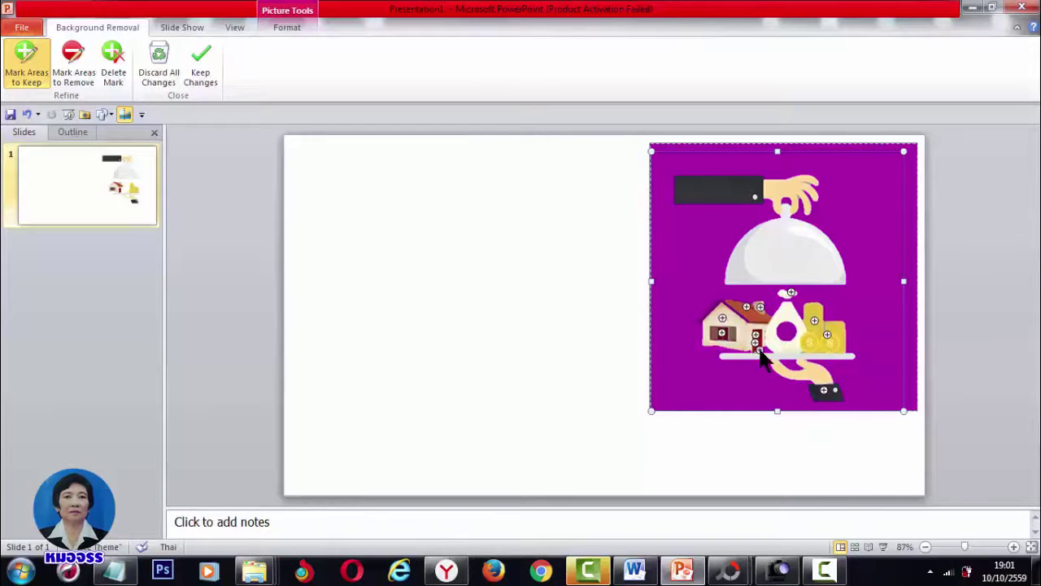
left_click(503, 268)
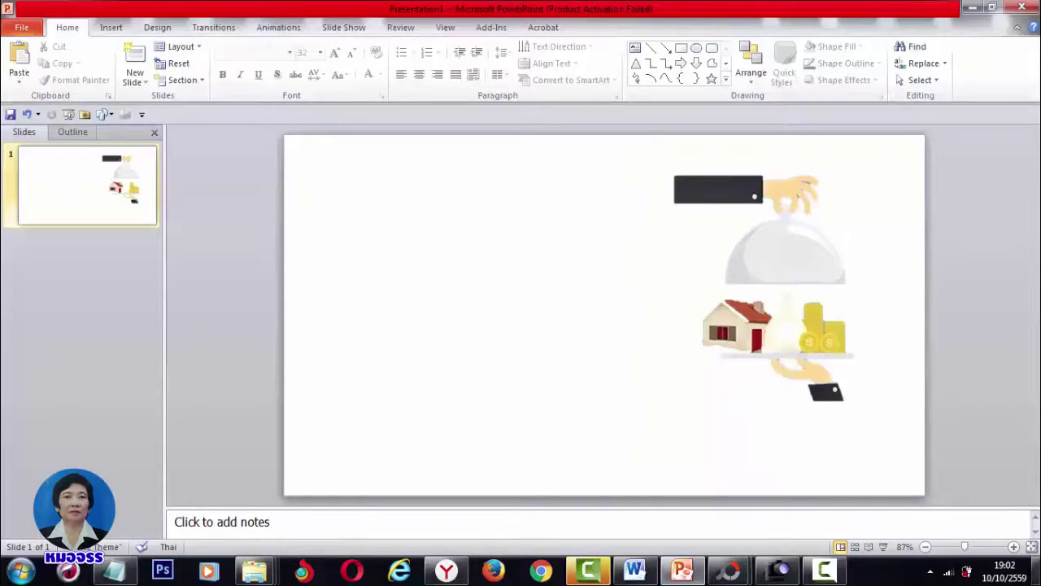
left_click(1036, 569)
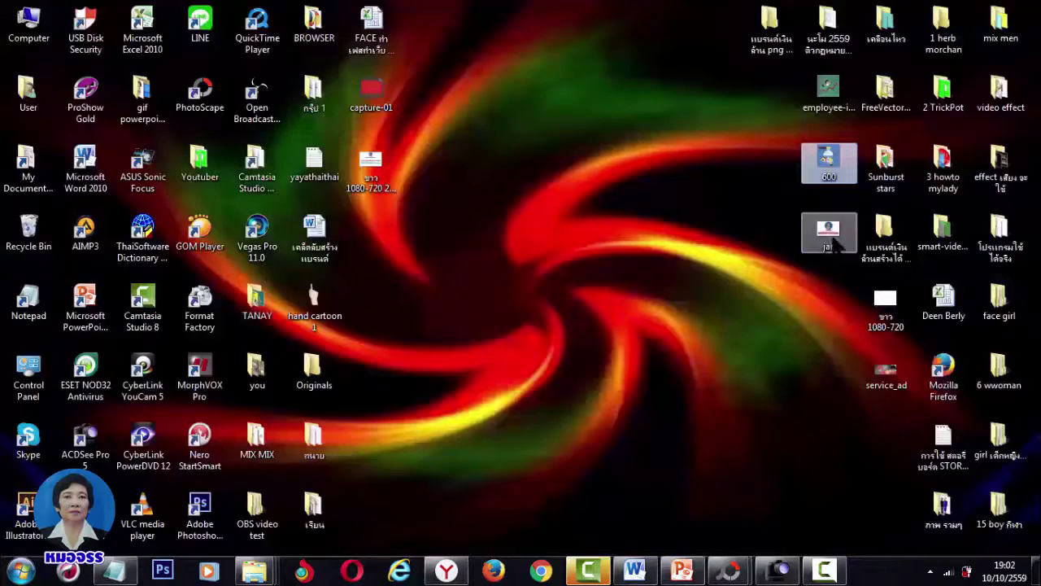
Drag the green businessman-and-arrow cartoon from the desktop onto the slide's left
mouse_move(827, 91)
left_mouse_down()
mouse_move(735, 281)
mouse_move(541, 356)
mouse_move(456, 287)
mouse_move(476, 301)
left_mouse_up()
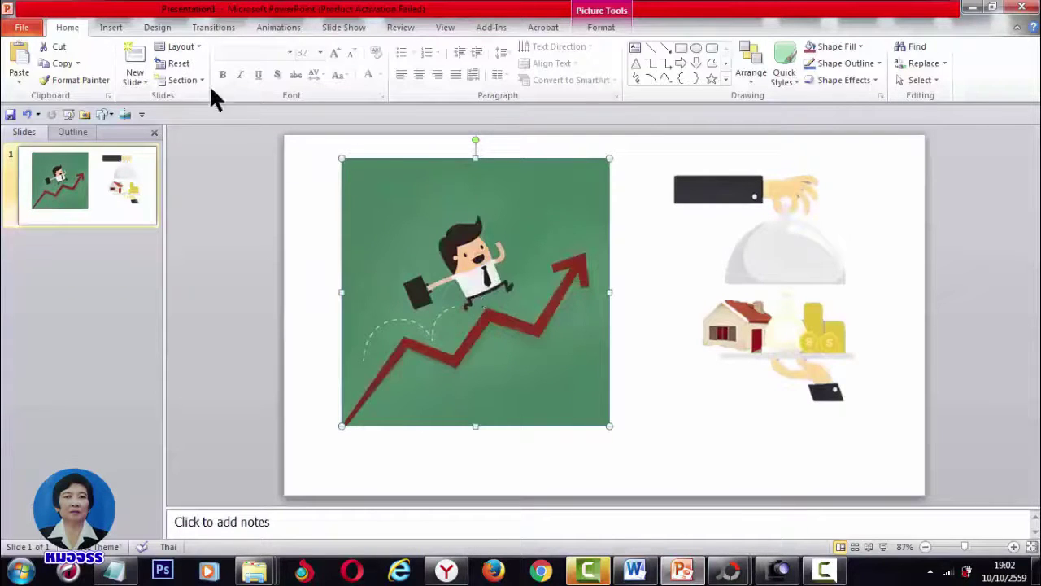
left_click(603, 30)
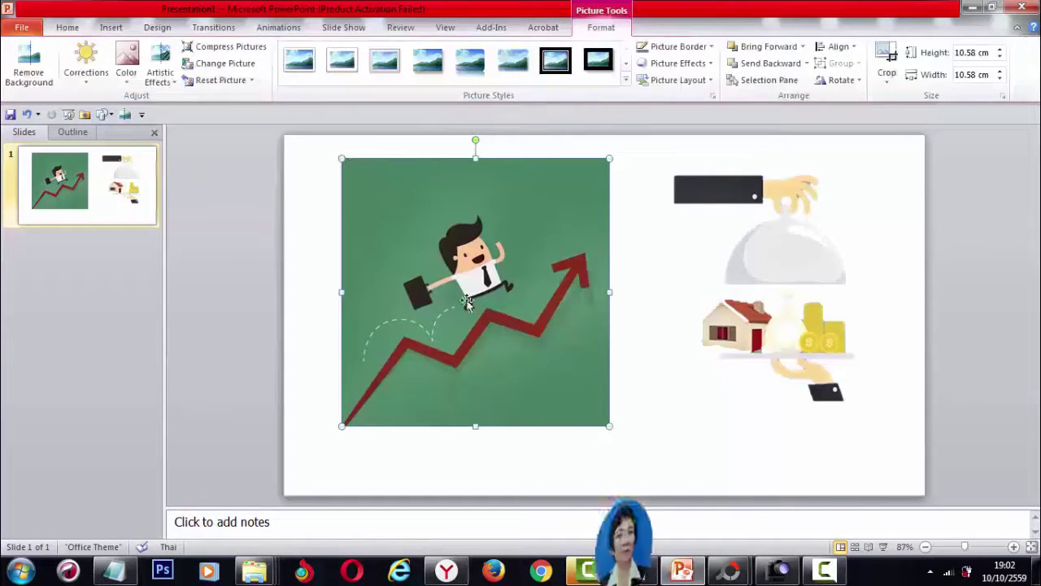
Remove the businessman picture's background, marking the arrow's lower section to keep
left_click(29, 65)
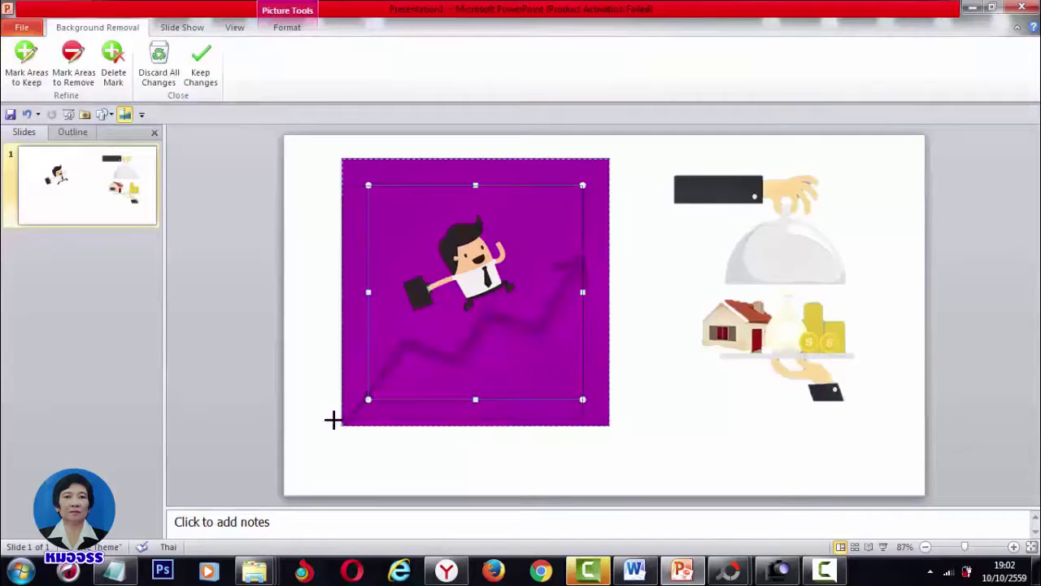
left_click_drag(368, 399, 333, 420)
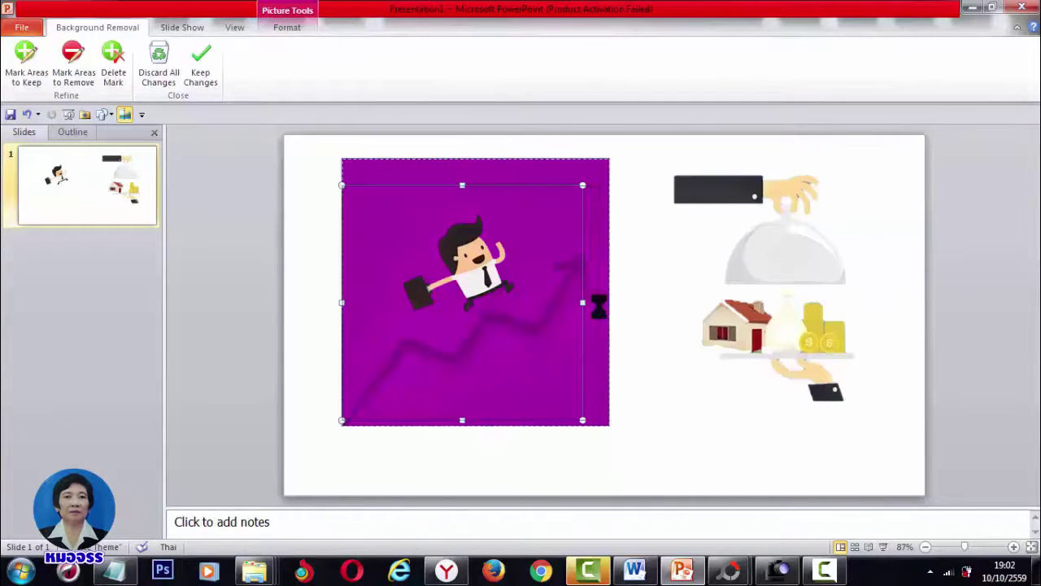
left_click_drag(582, 303, 600, 305)
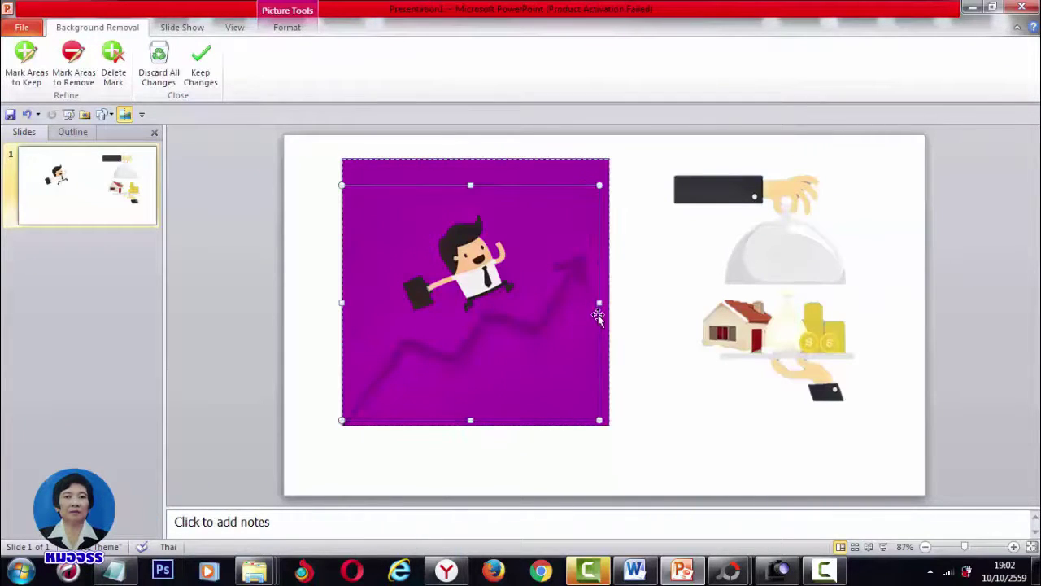
left_click(27, 61)
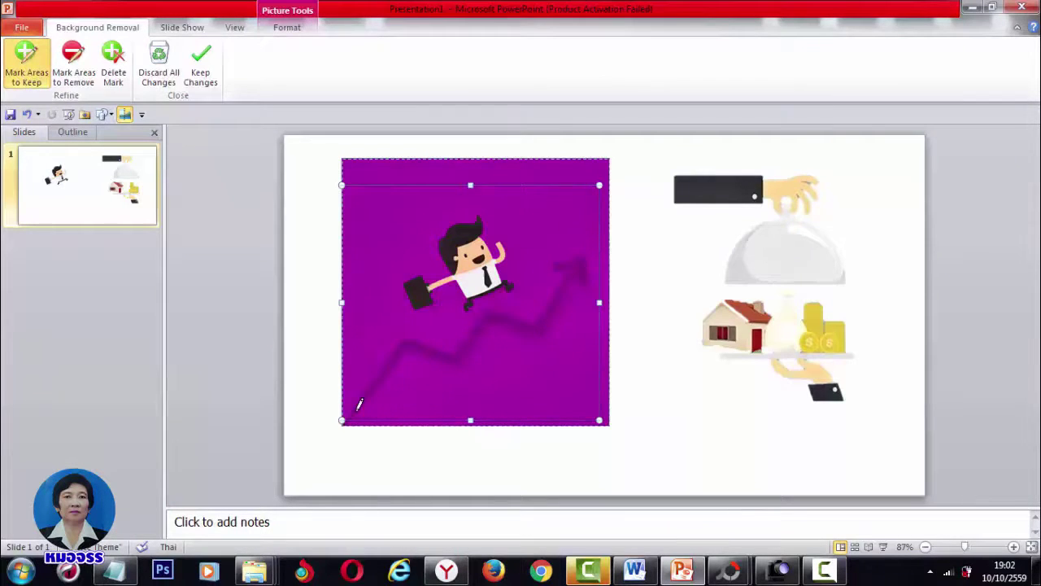
left_click_drag(356, 411, 400, 353)
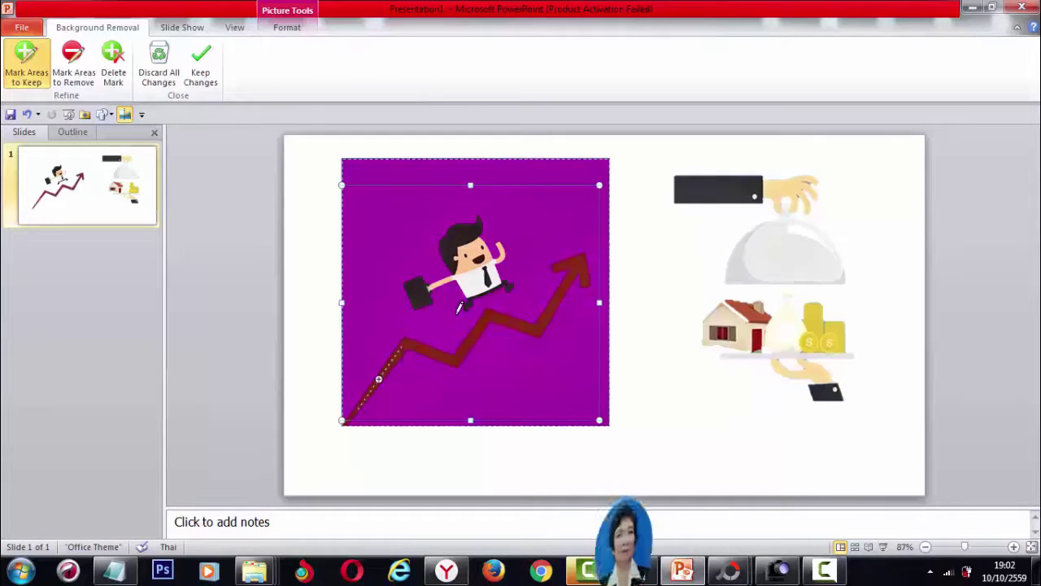
left_click(297, 226)
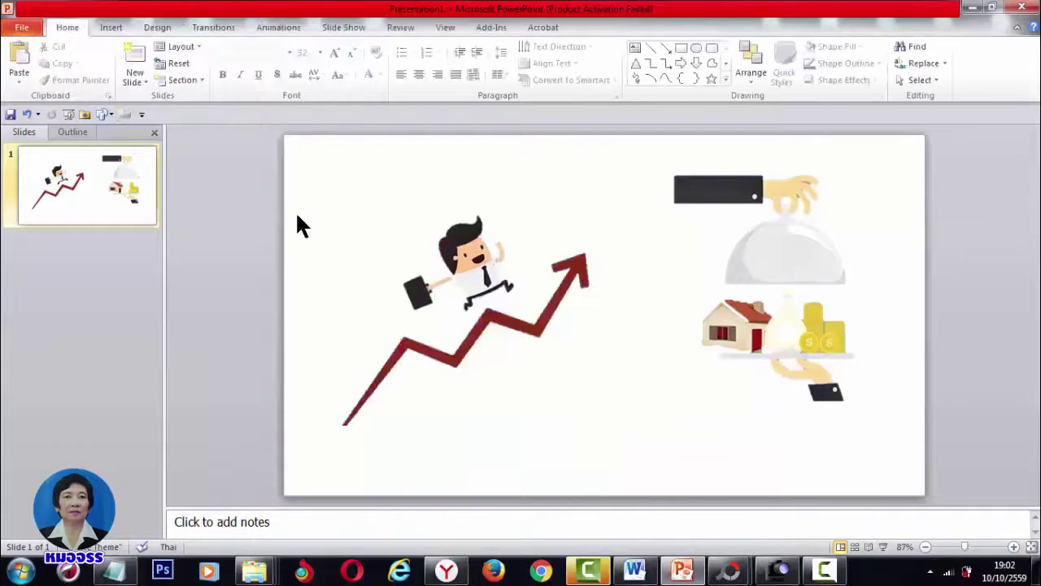
Apply the dark gray Apex theme to the slide
left_click(155, 27)
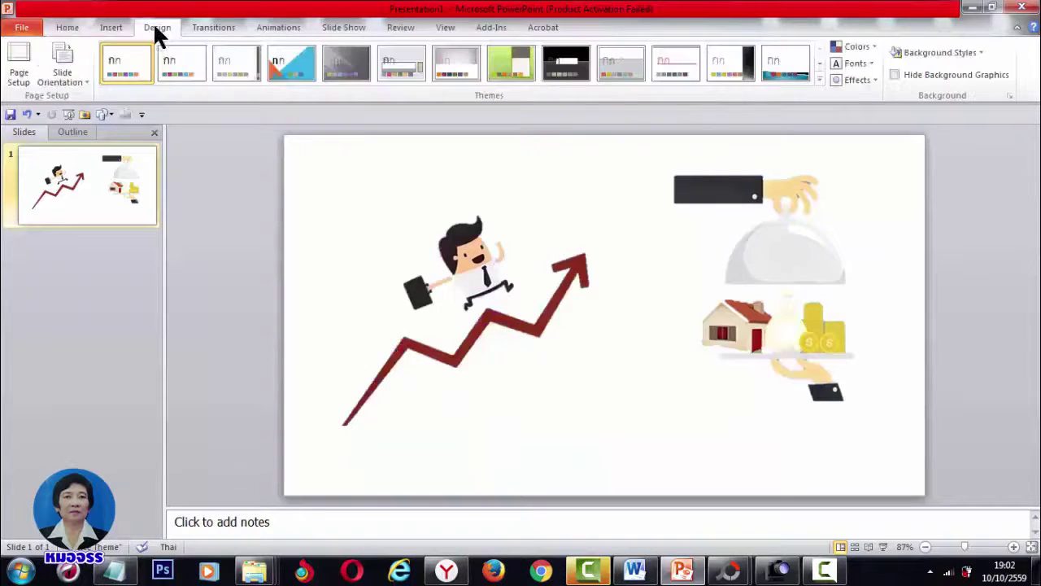
left_click(345, 63)
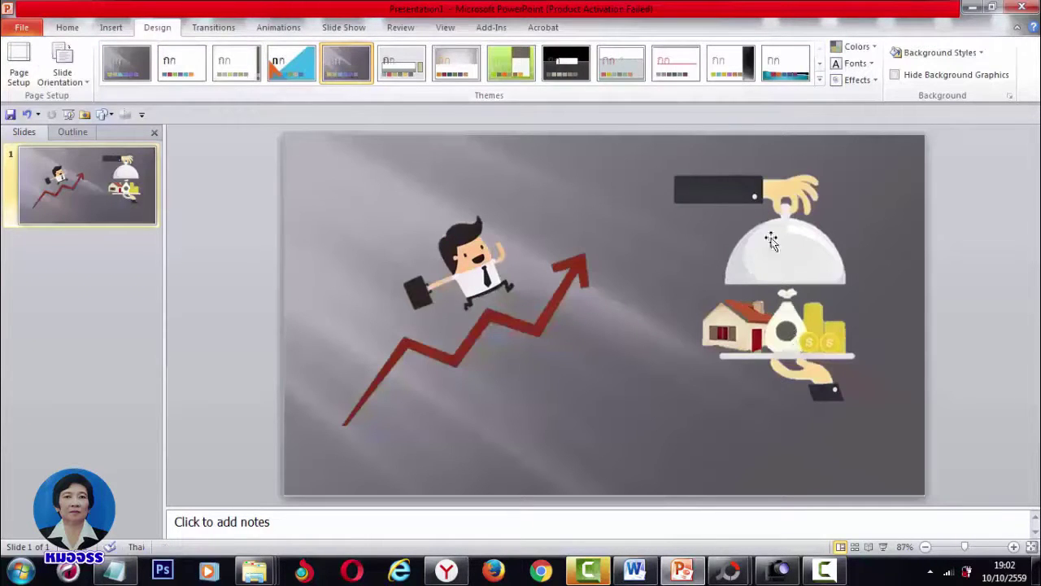
left_click(539, 247)
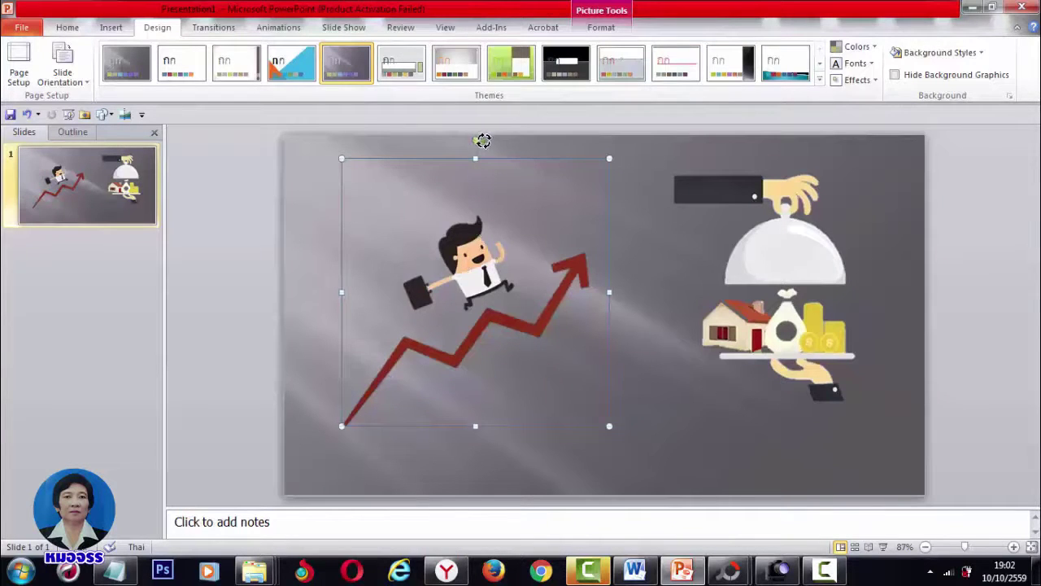
Tilt the businessman-and-arrow picture slightly and move it up and to the right
left_click_drag(475, 138, 512, 146)
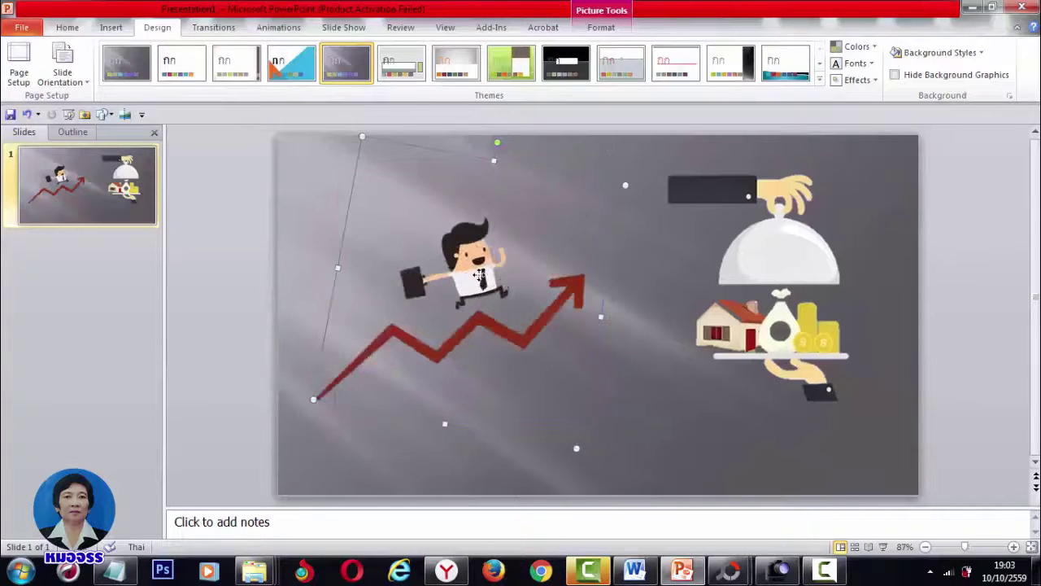
left_click_drag(478, 279, 515, 262)
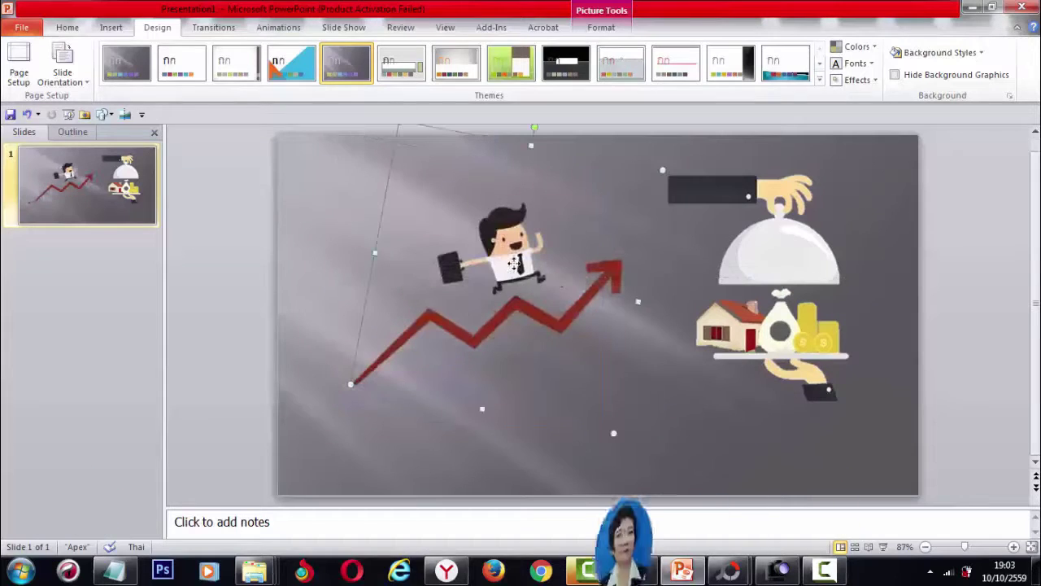
left_click_drag(788, 272, 783, 263)
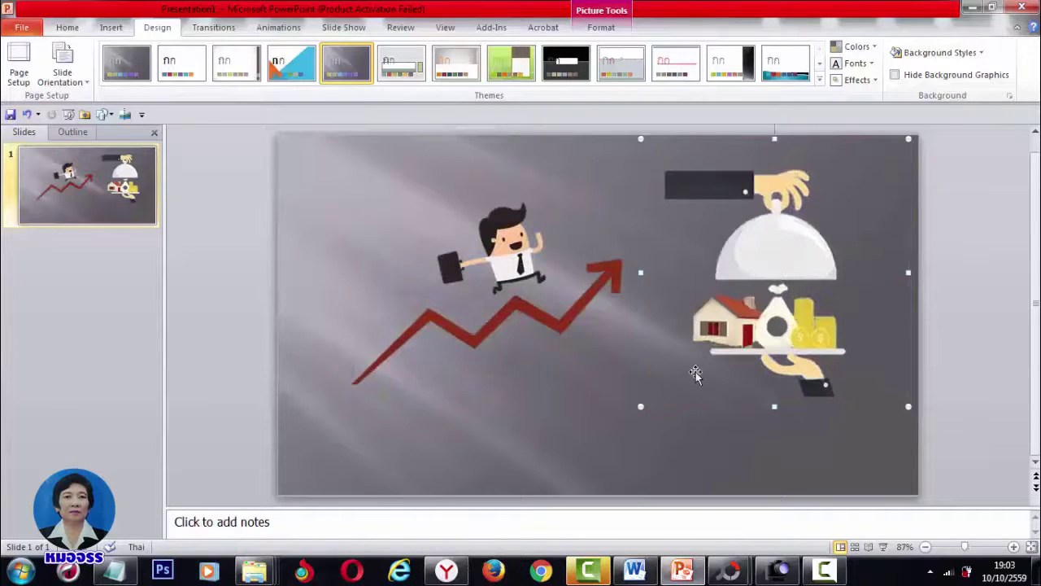
left_click(585, 387)
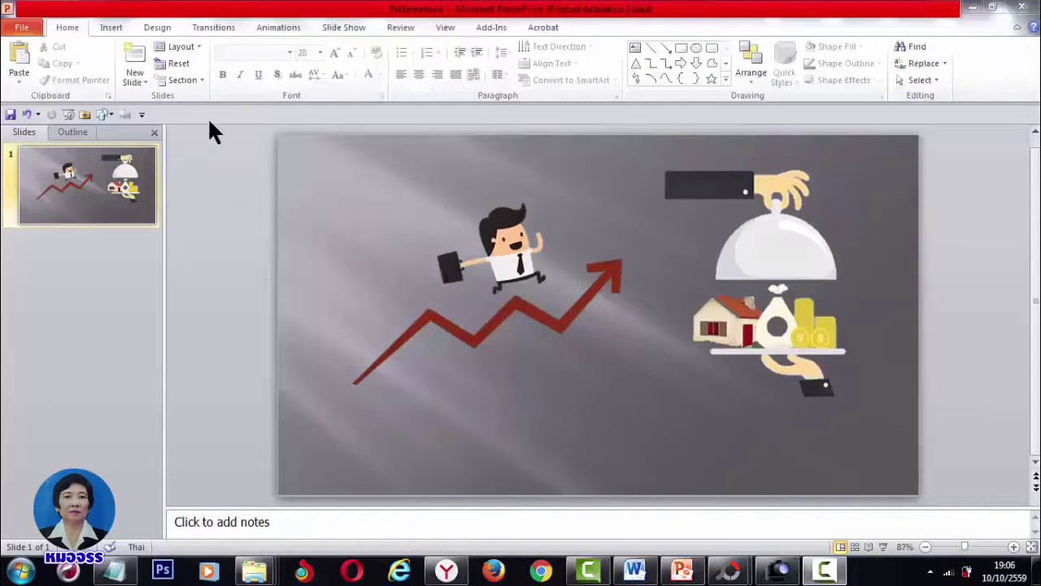
left_click(111, 31)
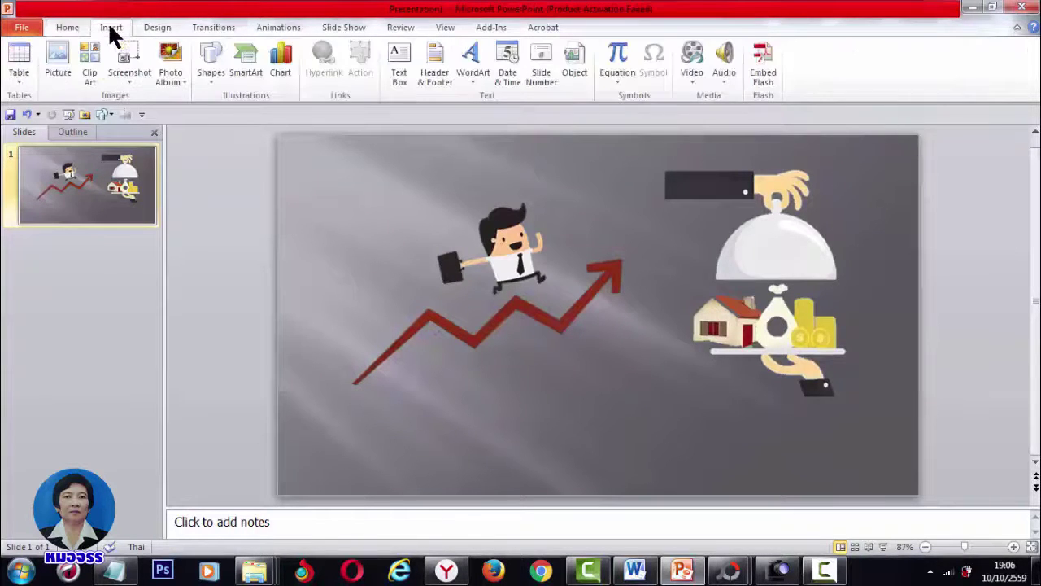
Draw a wide rectangle spanning the bottom of the slide beneath the cartoons
left_click(211, 75)
left_click(250, 110)
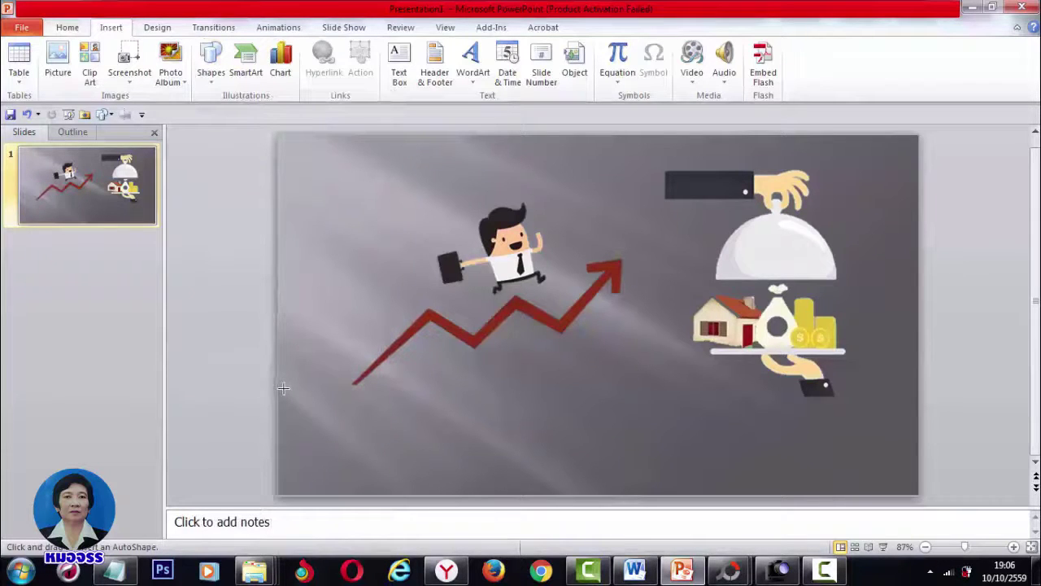
left_click_drag(283, 388, 915, 491)
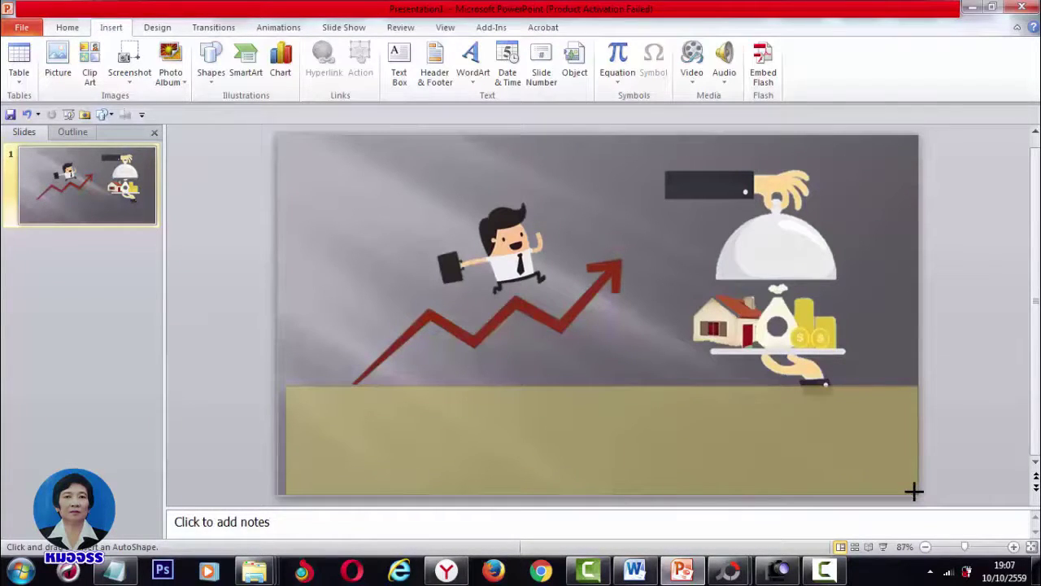
left_click_drag(915, 491, 916, 492)
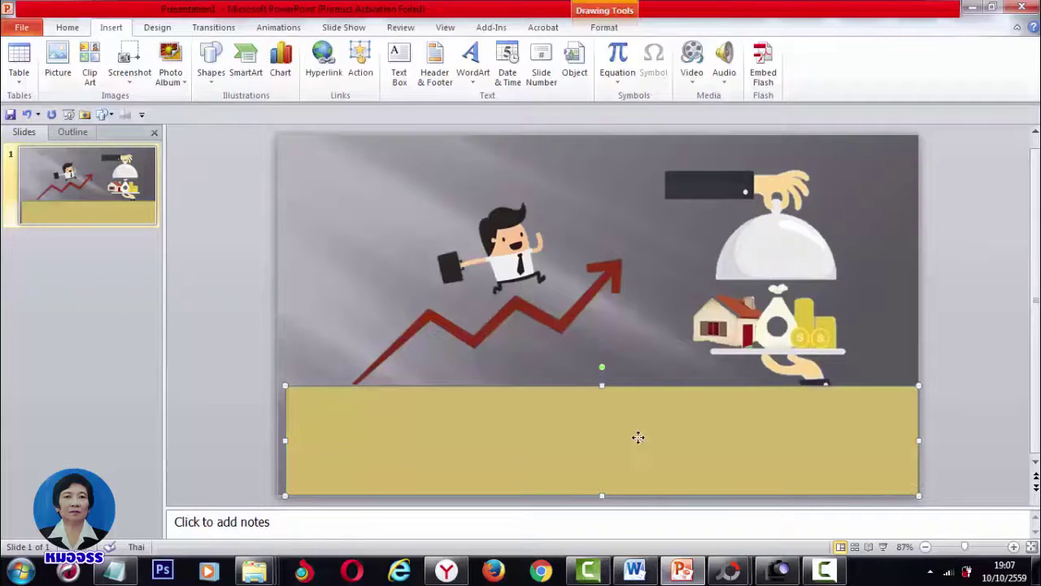
left_click_drag(639, 438, 634, 437)
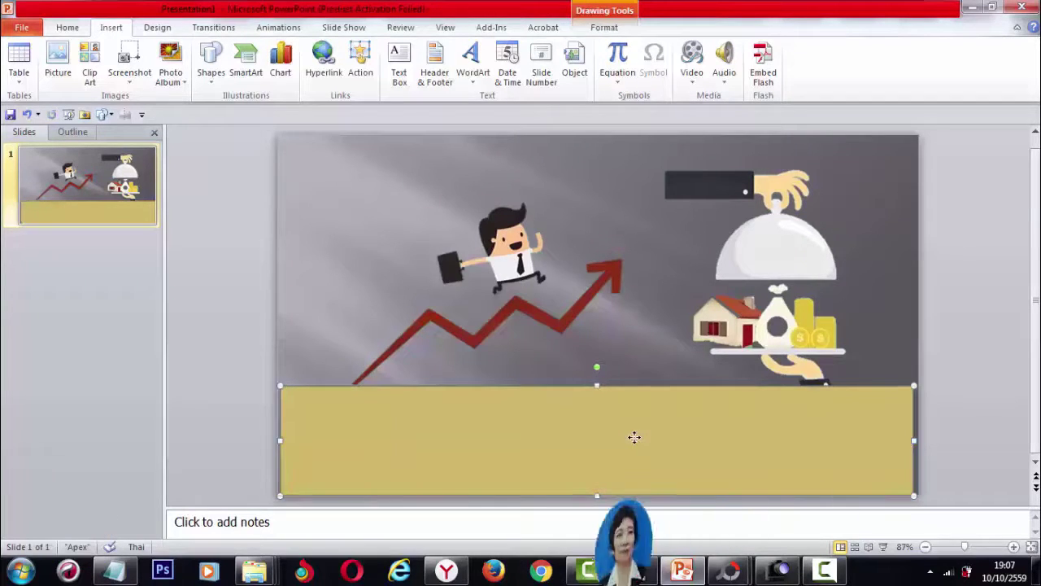
key("ctrl+z")
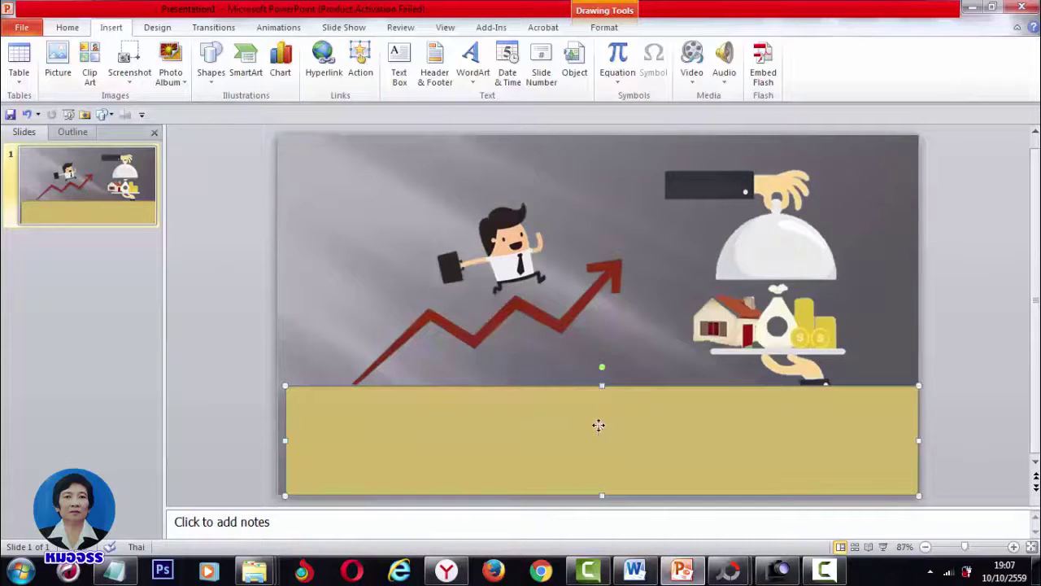
left_click(66, 29)
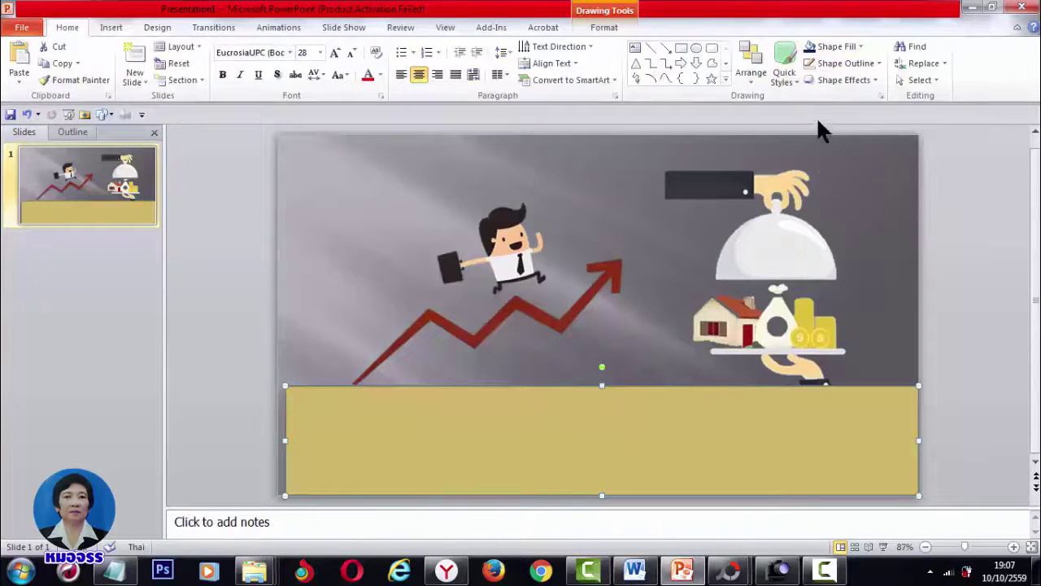
Fill the bottom rectangle dark navy blue and give it no outline
left_click(861, 47)
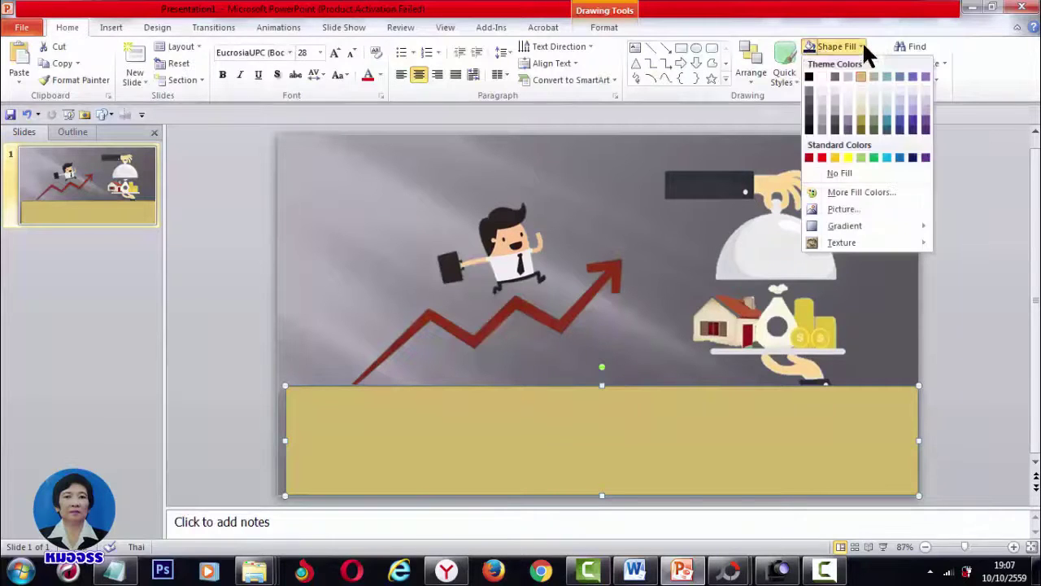
left_click(912, 158)
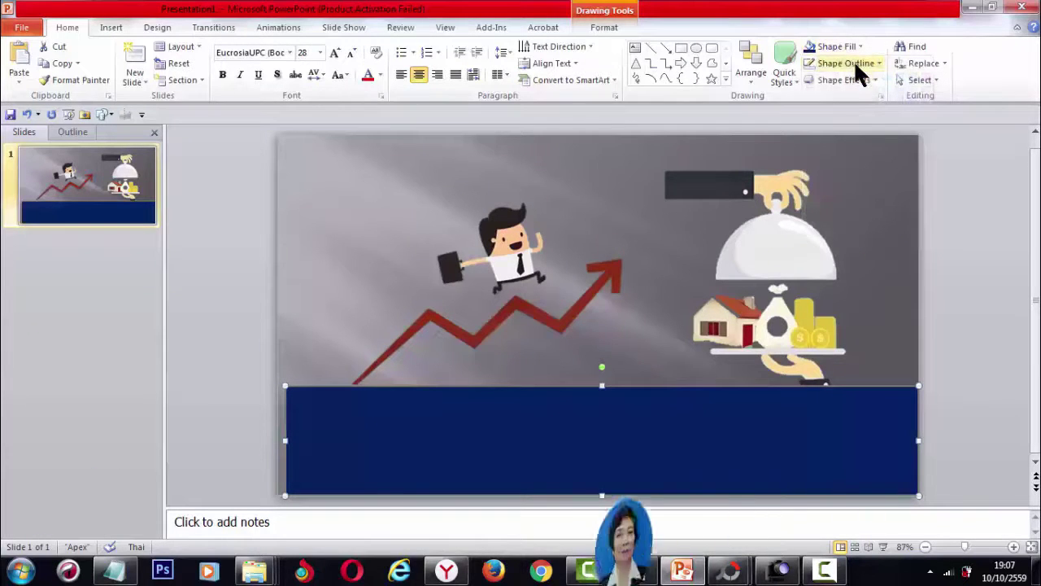
left_click(877, 61)
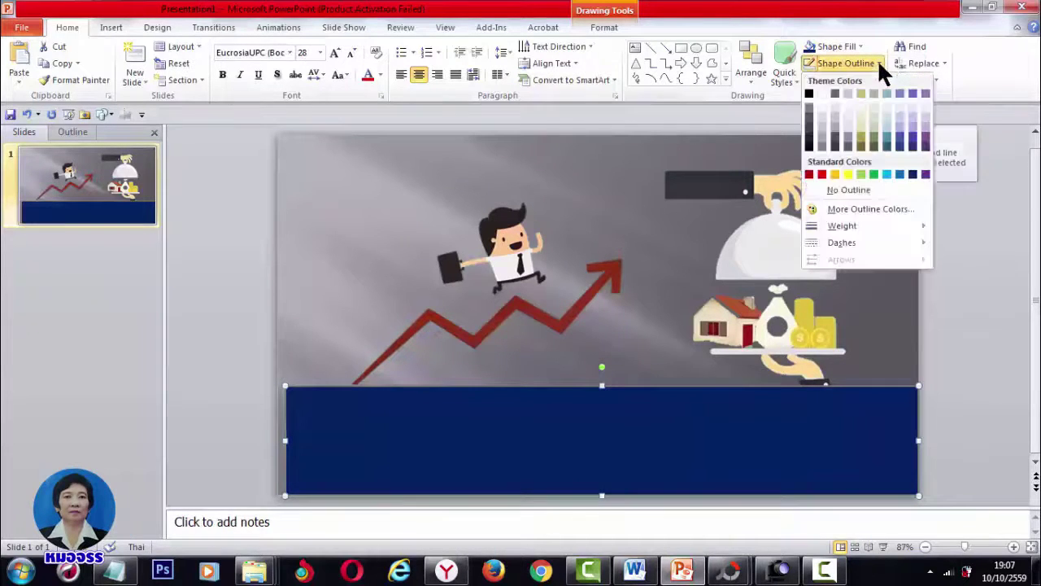
left_click(847, 192)
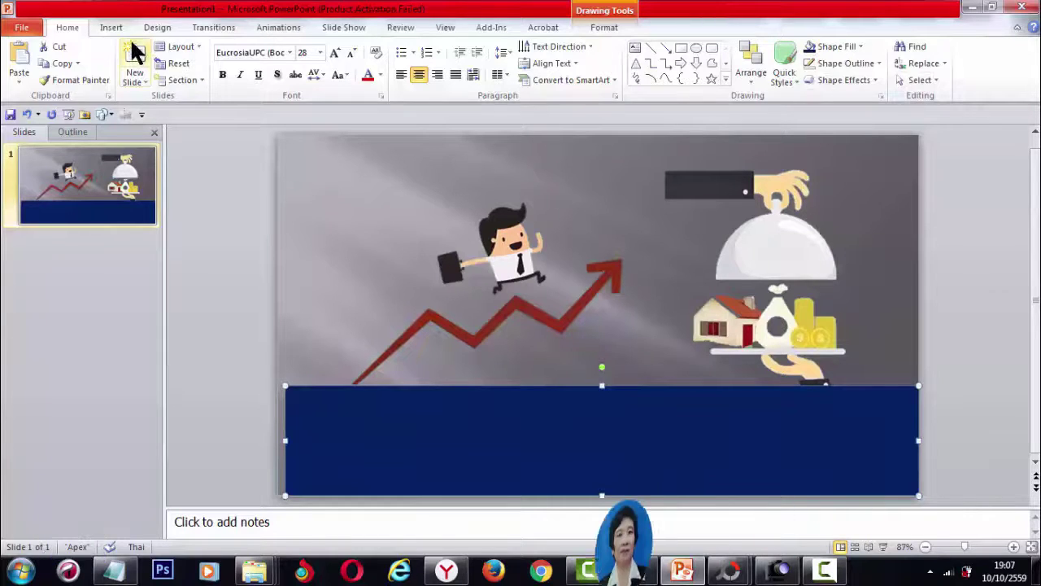
left_click(105, 27)
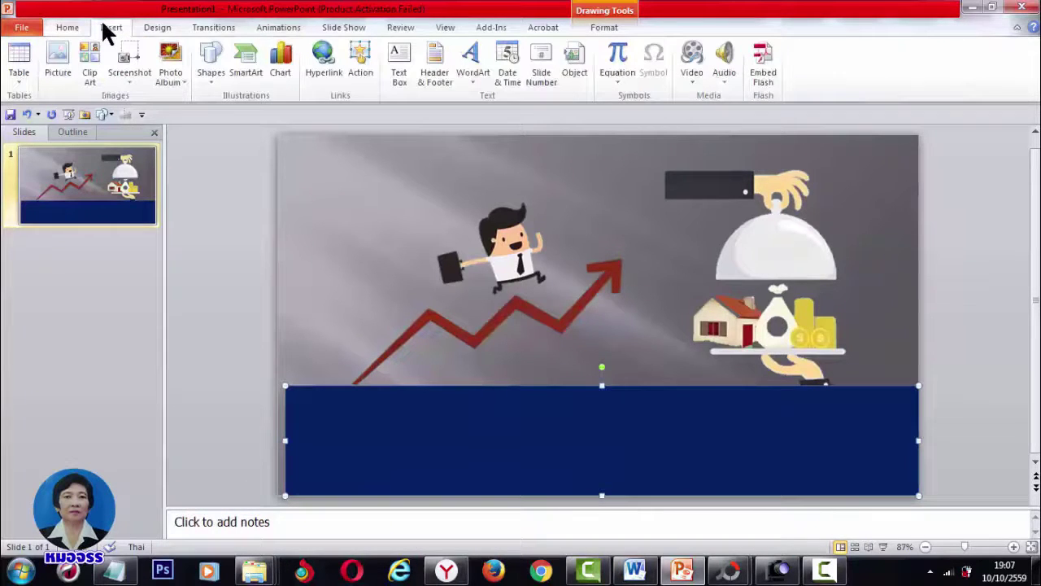
Insert an empty text box near the slide's top-left and copy the heading from Word
left_click(397, 63)
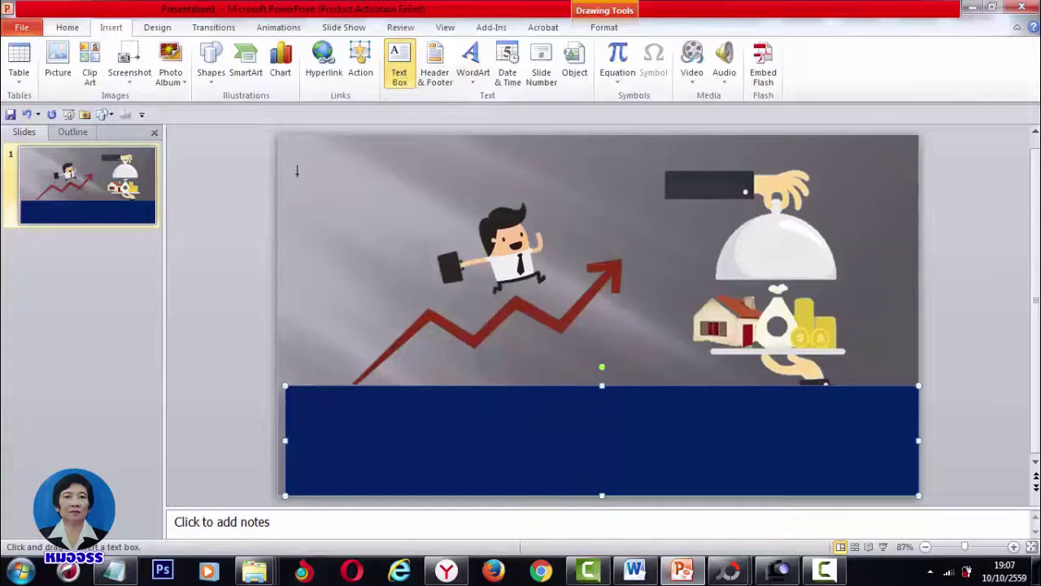
left_click(297, 172)
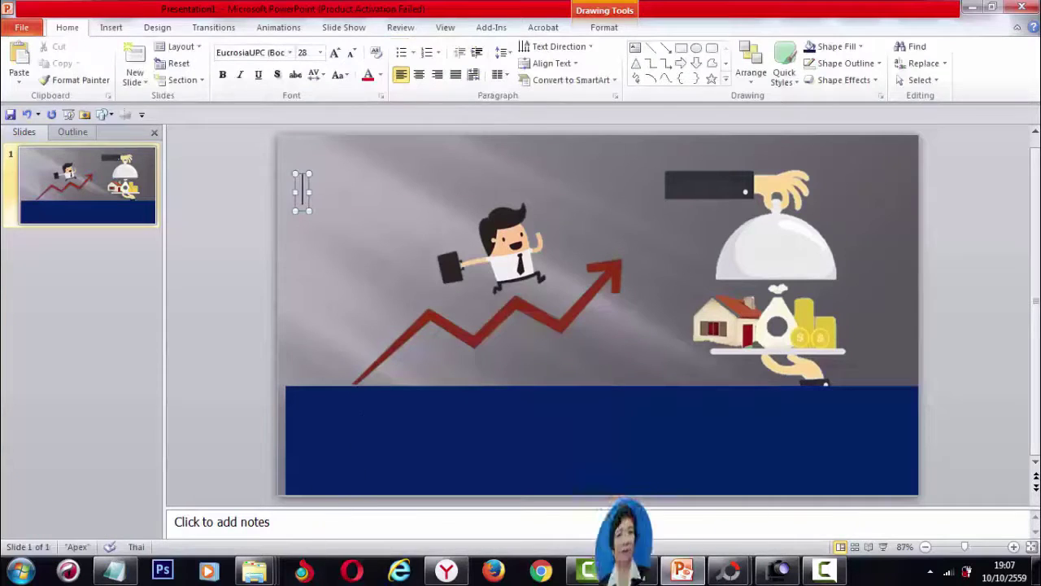
left_click(634, 569)
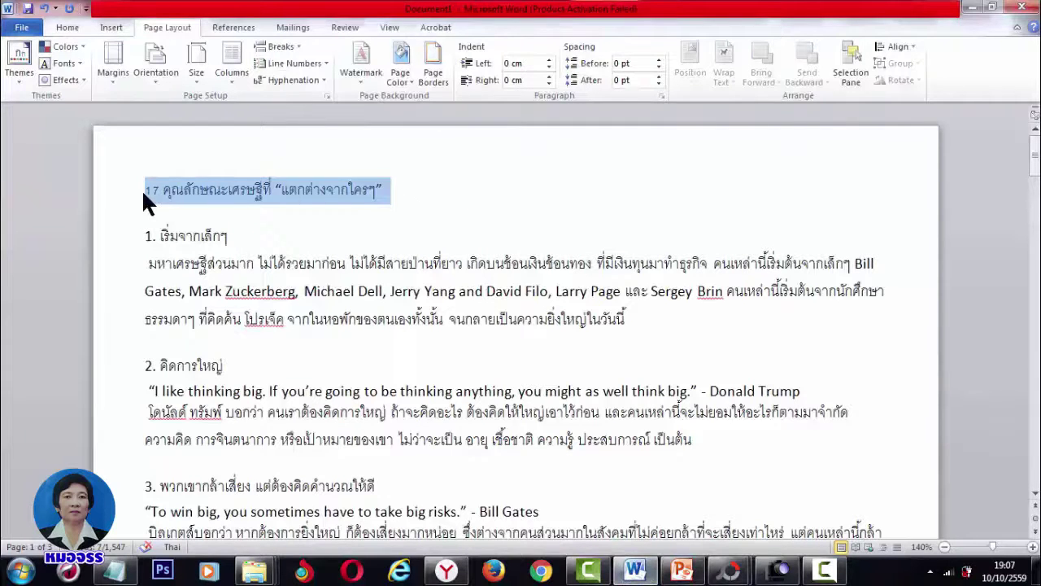
mouse_move(703, 573)
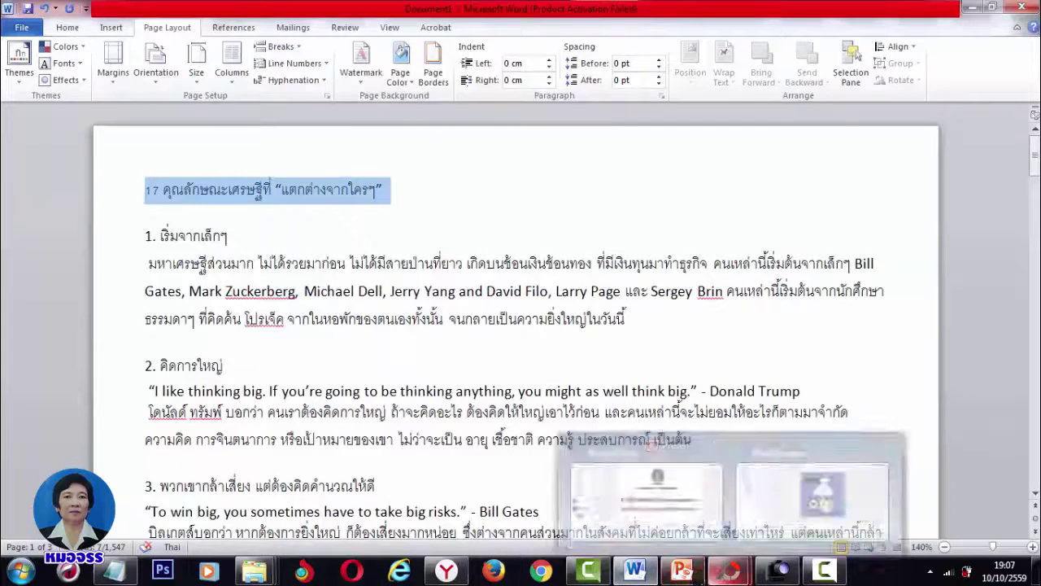
left_click(606, 492)
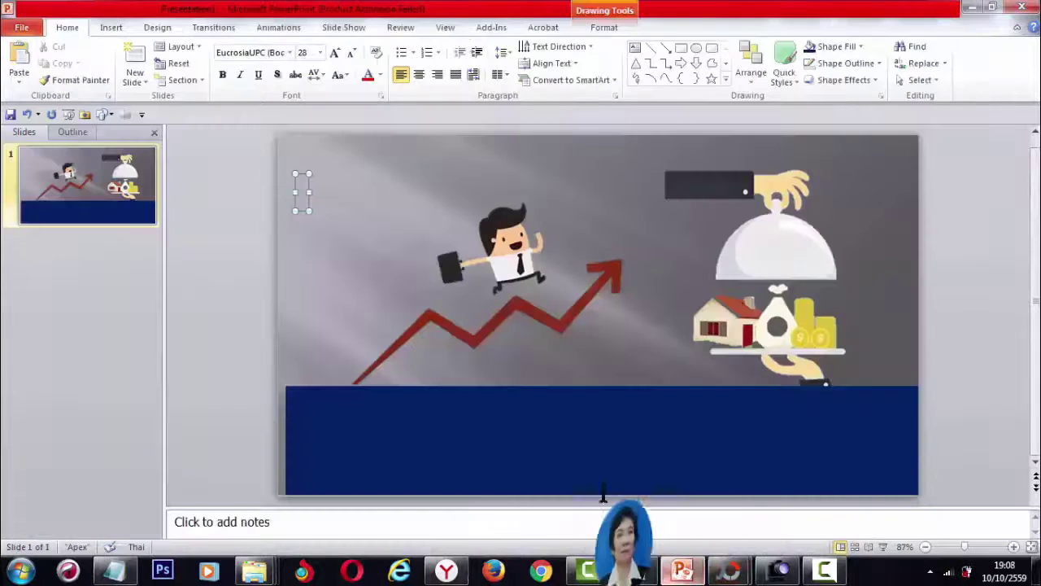
Paste the Thai heading, make it 54 pt bold, and move it onto the navy banner
type("17 คุณลักษณะเศรษฐีที่ “แตกต่างจากใคร ๆ”")
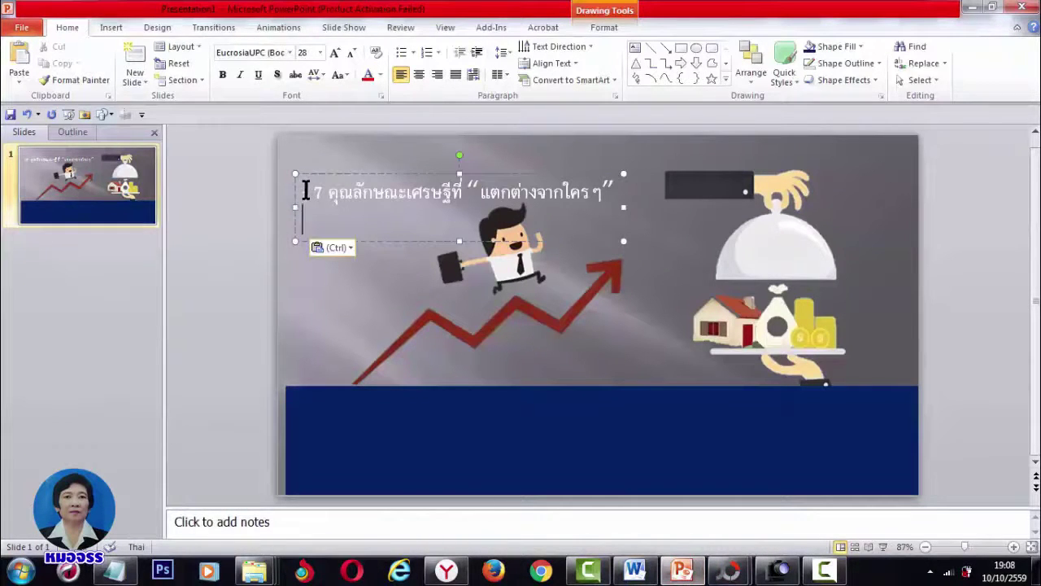
left_click_drag(306, 191, 617, 187)
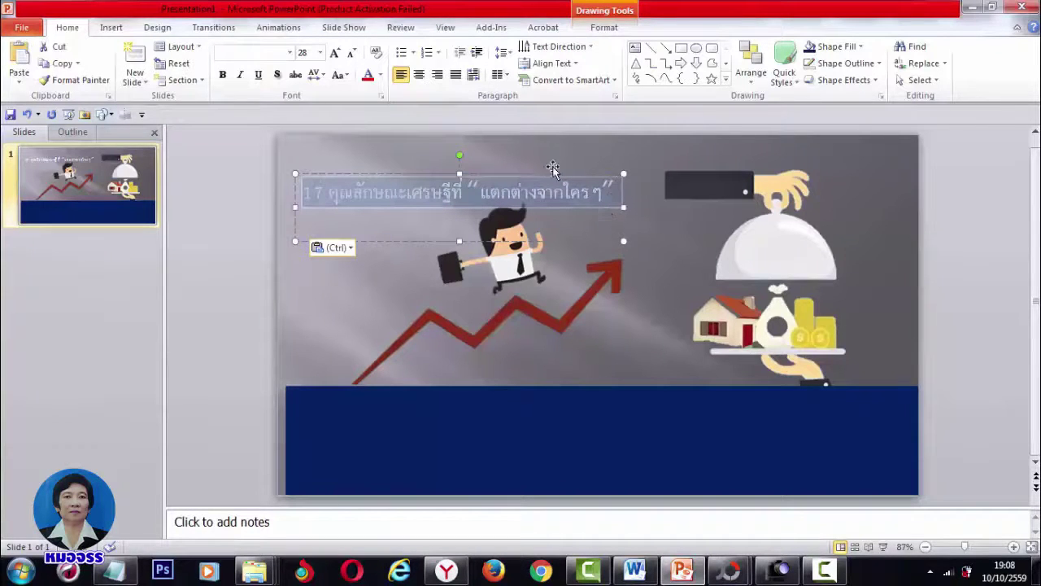
left_click(320, 52)
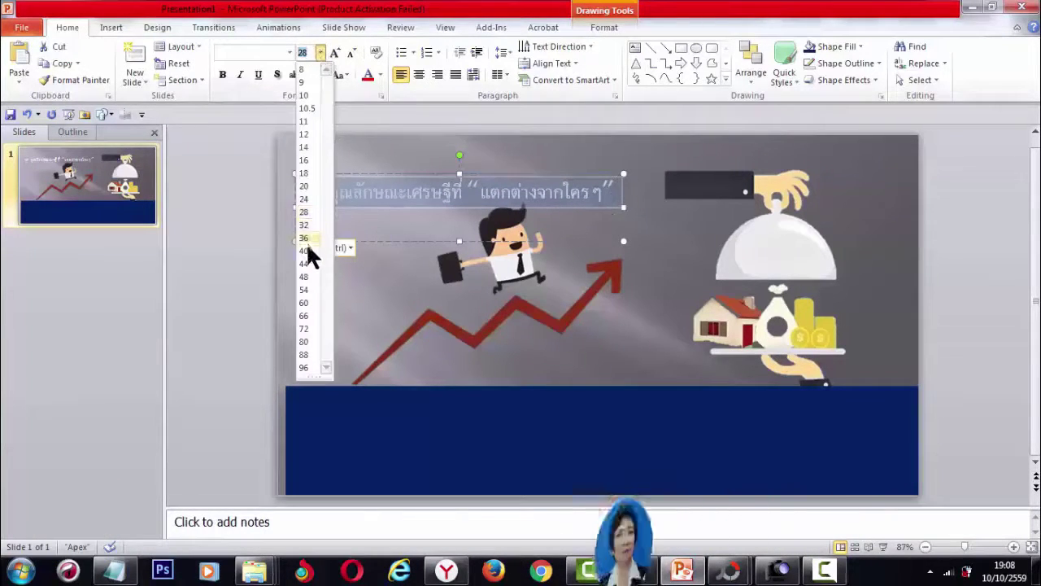
left_click(302, 289)
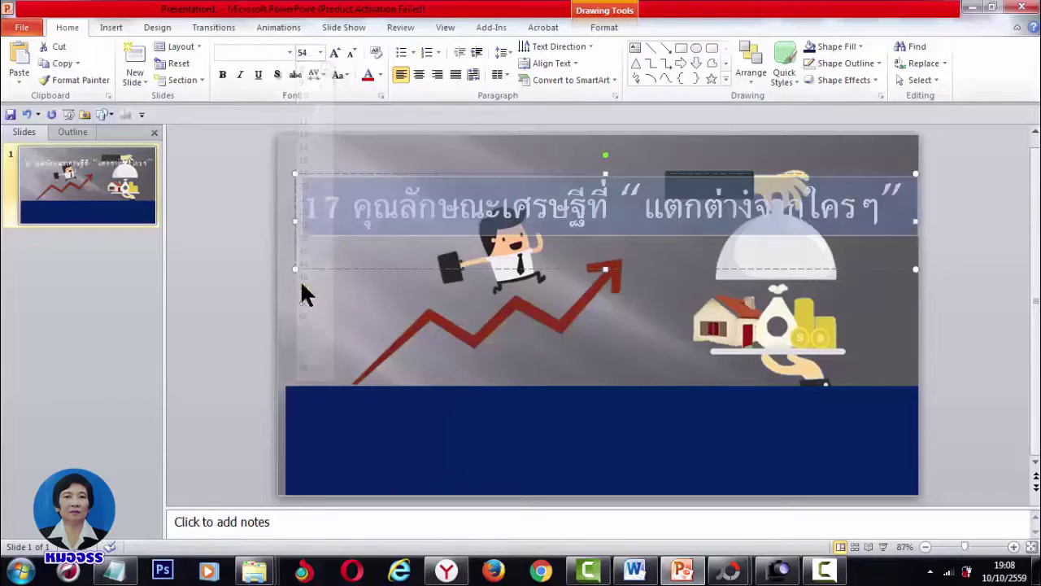
left_click(223, 73)
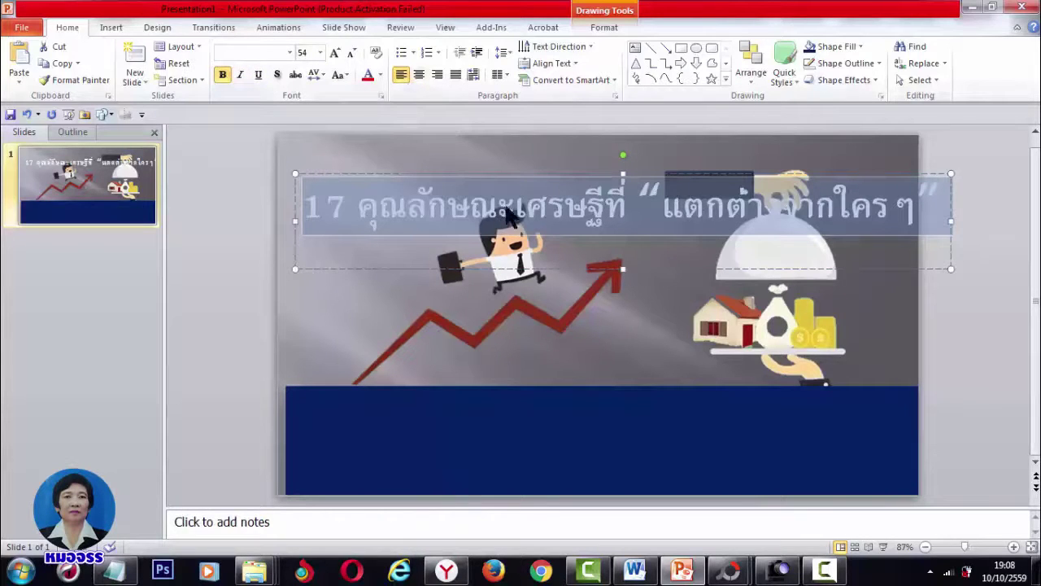
left_click(566, 205)
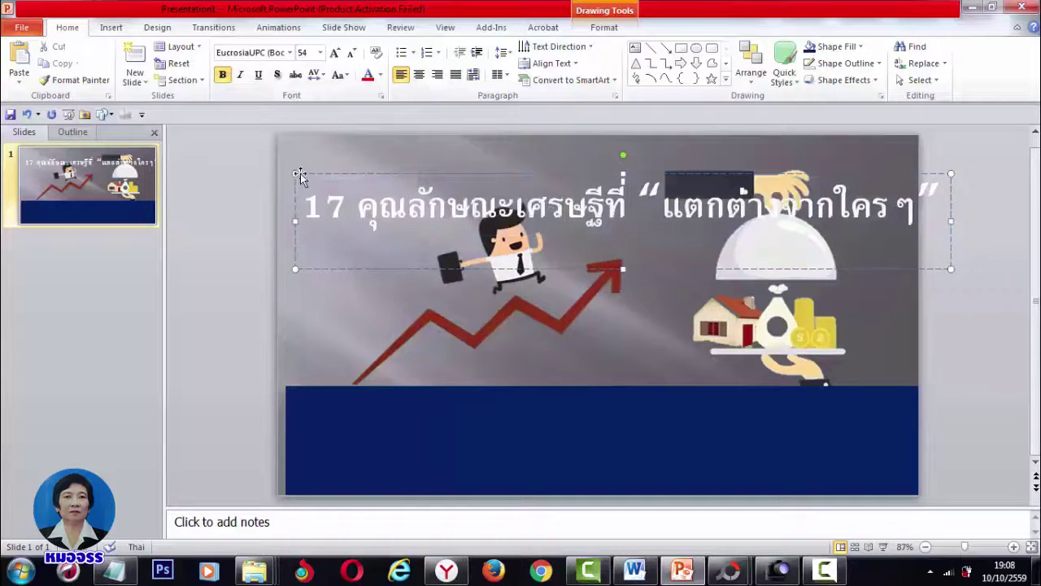
mouse_move(309, 175)
left_mouse_down()
mouse_move(336, 296)
mouse_move(302, 392)
left_mouse_up()
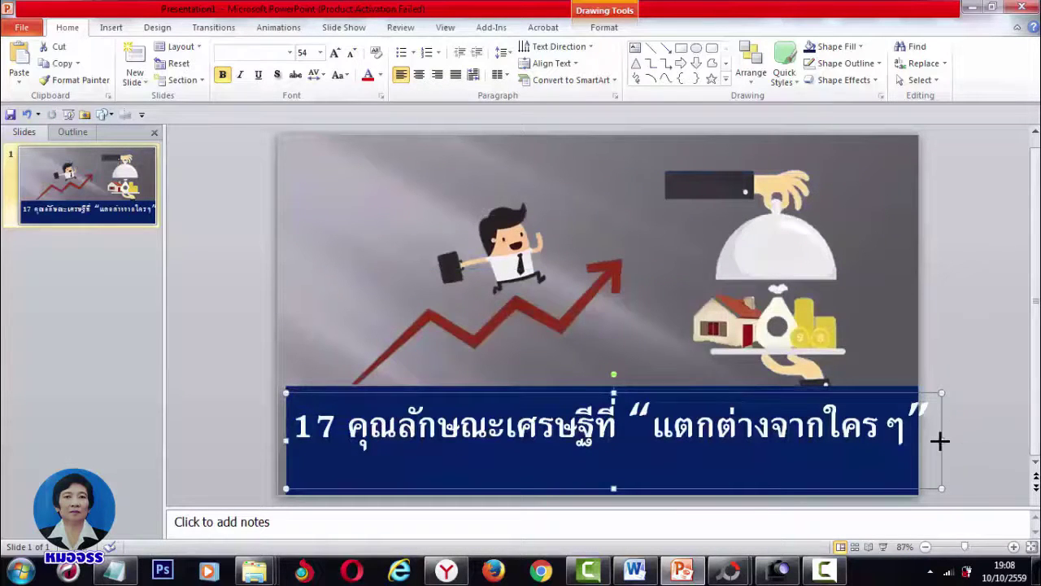
Reduce the Thai heading on the banner to 48 pt
left_click_drag(940, 440, 913, 443)
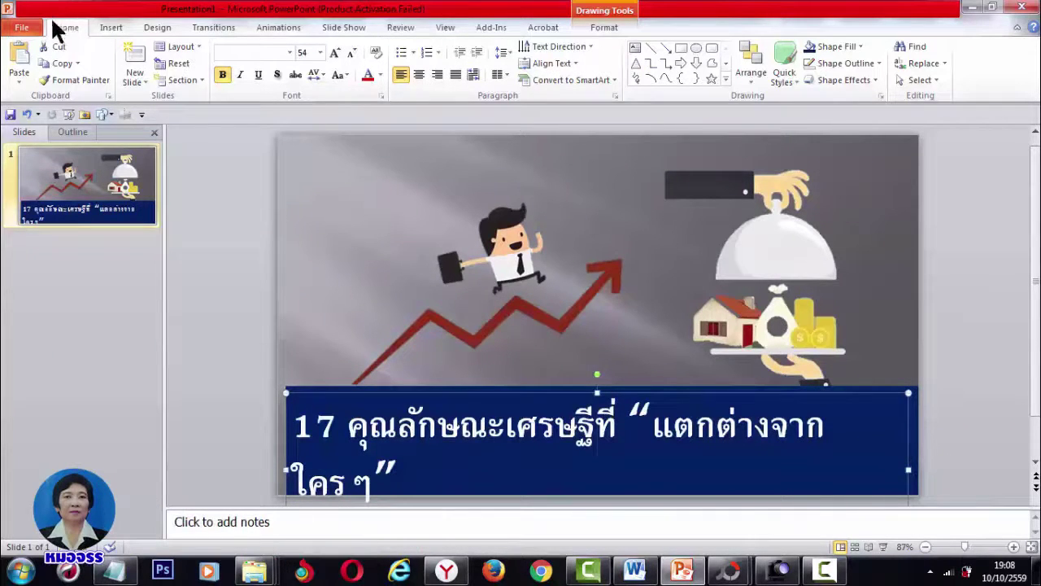
left_click(25, 114)
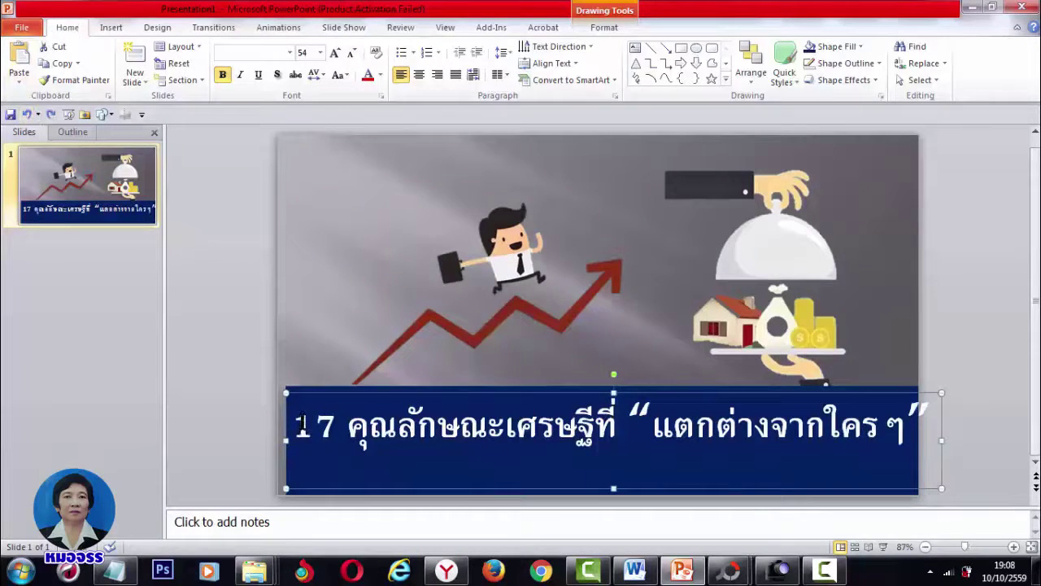
left_click_drag(300, 425, 927, 403)
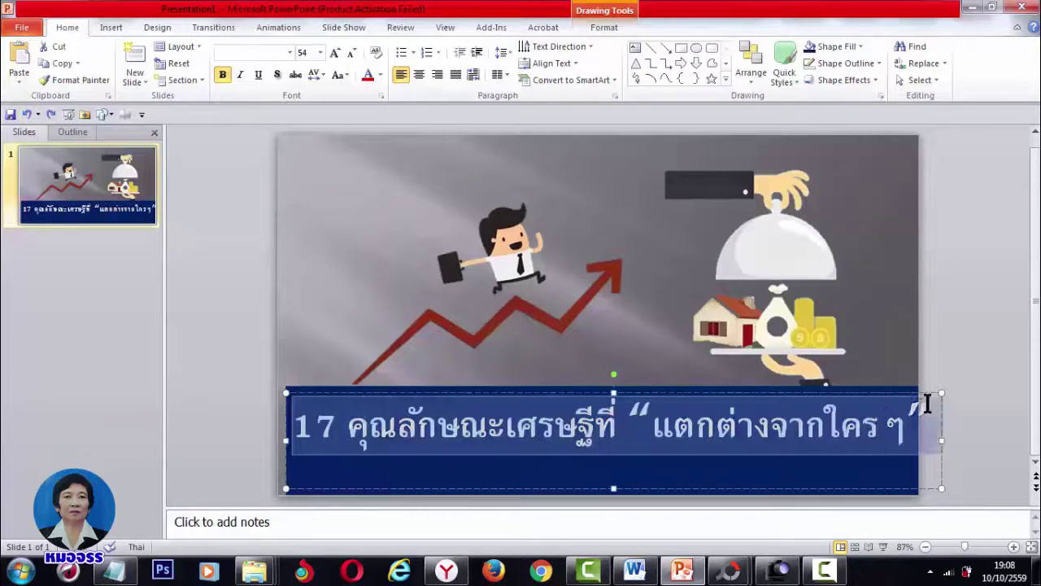
left_click(319, 52)
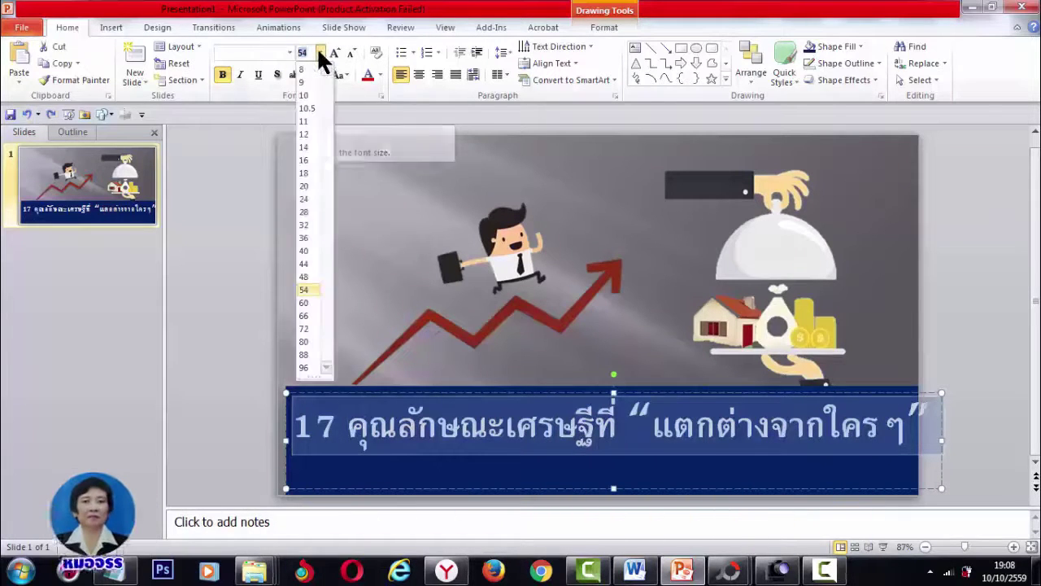
left_click(304, 276)
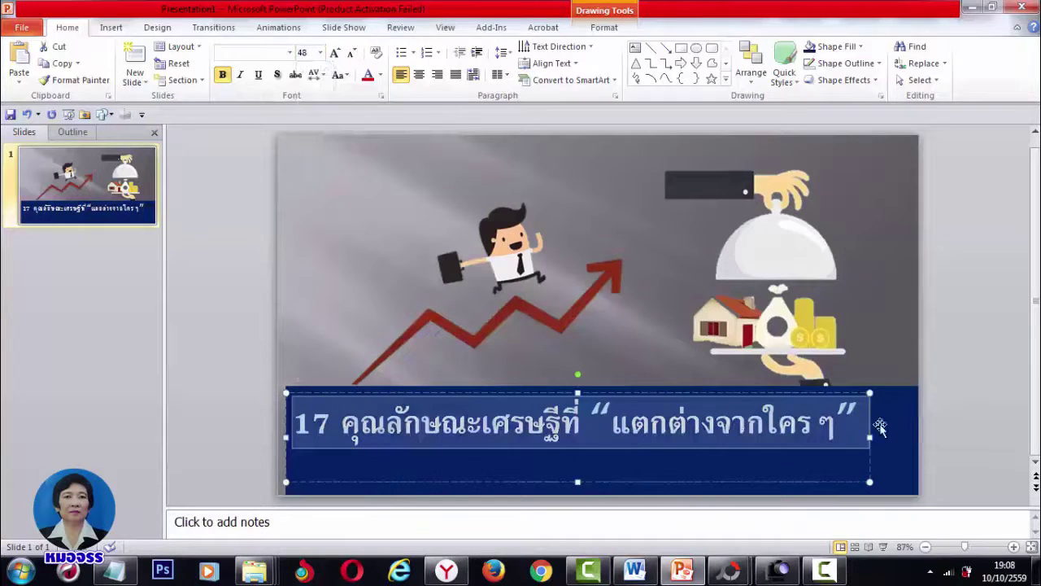
Widen the heading box so the title fits one line, and nudge it slightly lower
left_click_drag(870, 437, 908, 437)
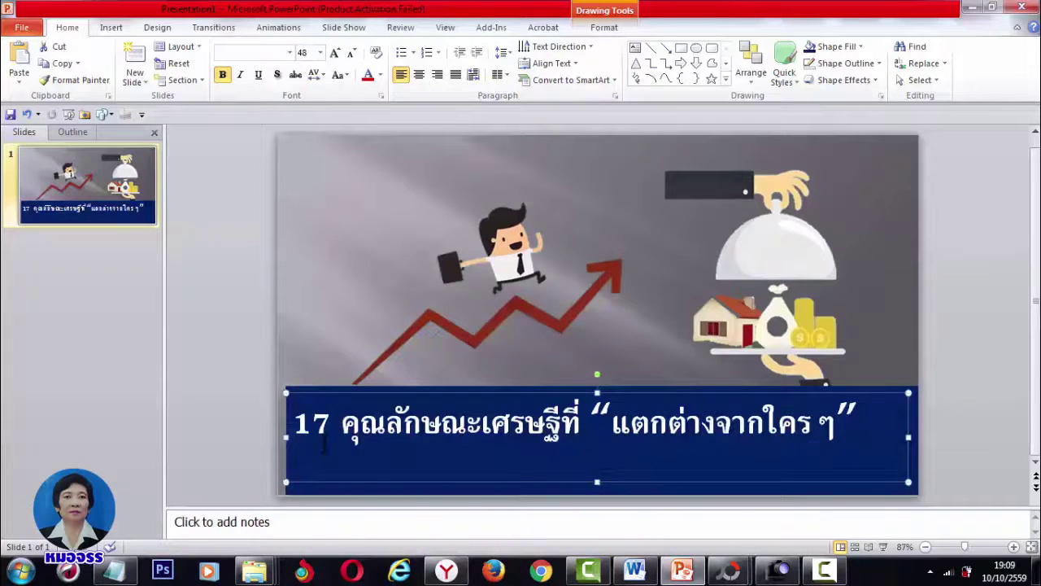
left_click(291, 423)
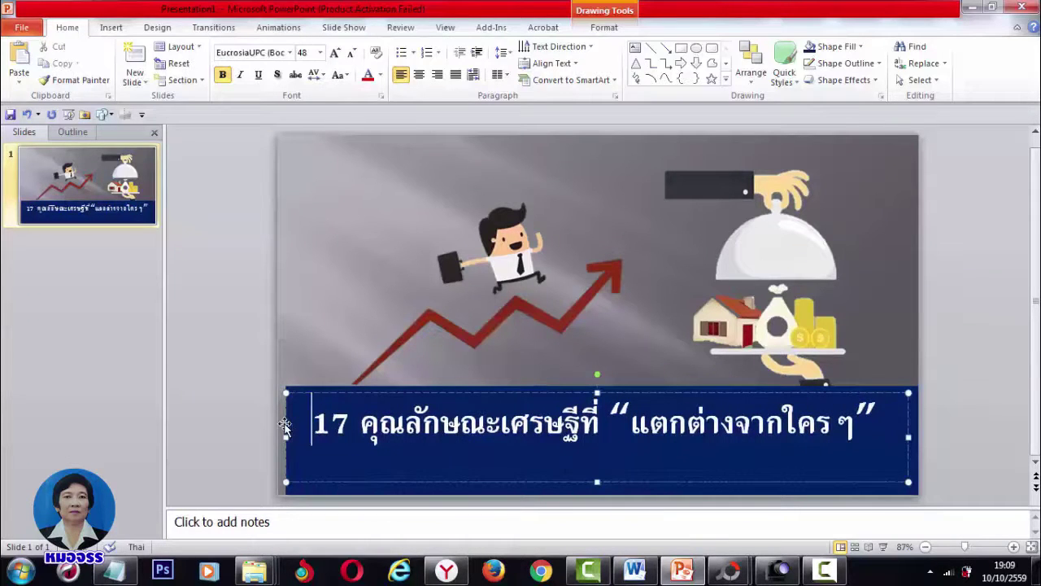
left_click(552, 393)
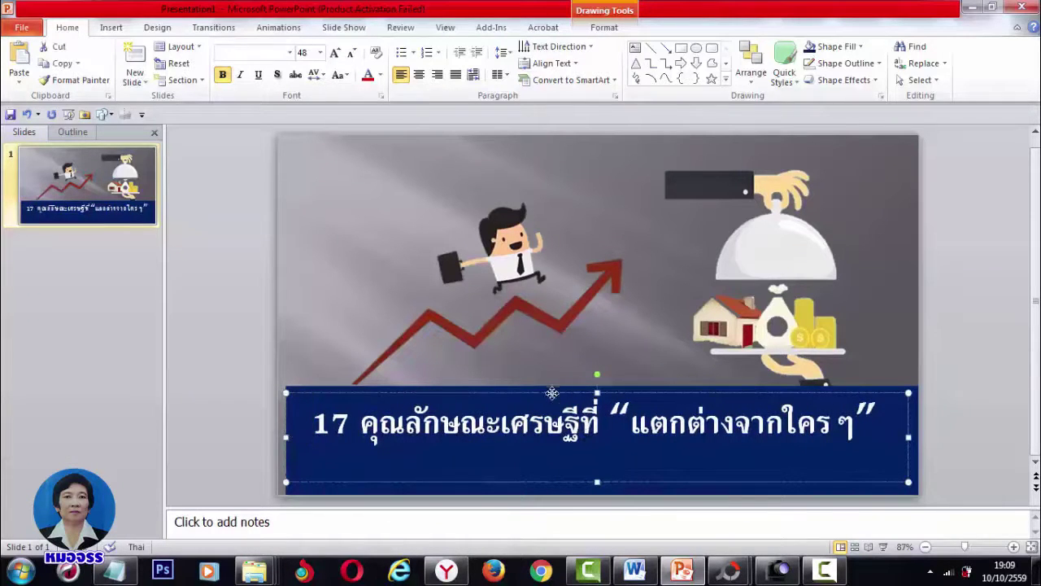
left_click_drag(552, 393, 549, 405)
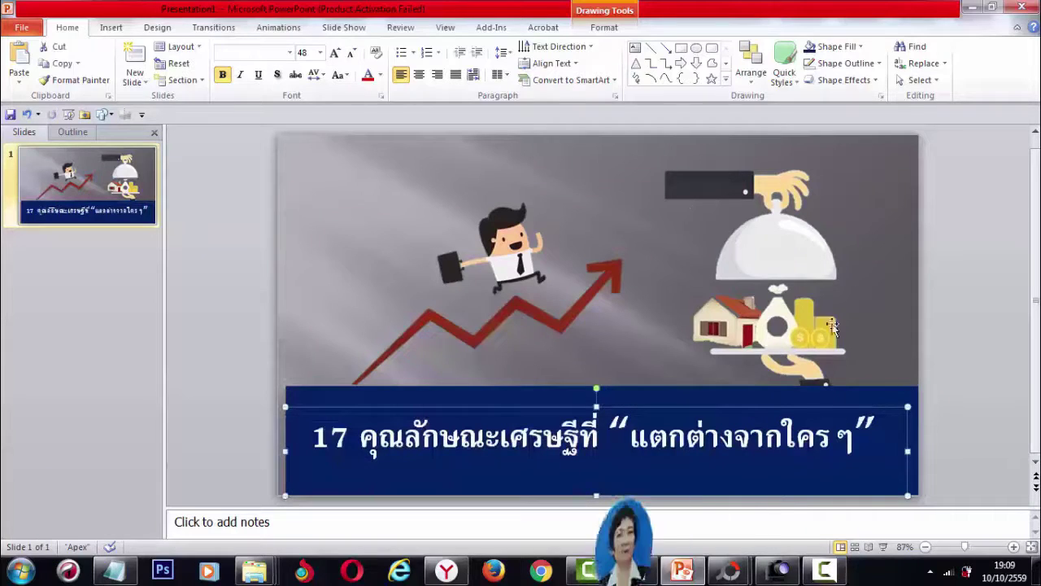
left_click(641, 208)
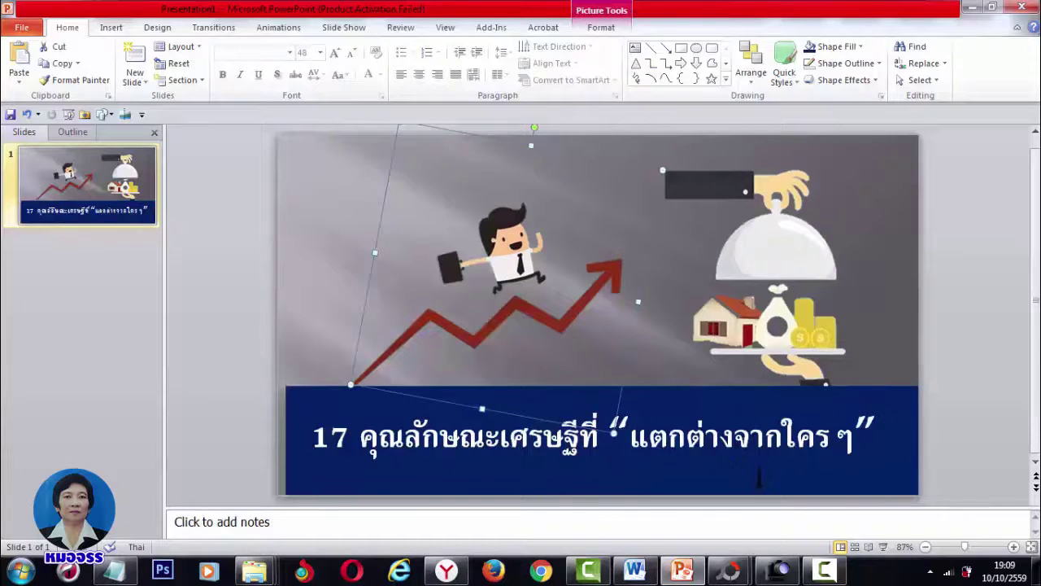
Shrink the hand-and-dish picture slightly and tilt the arrow-graph picture a little
left_click(761, 304)
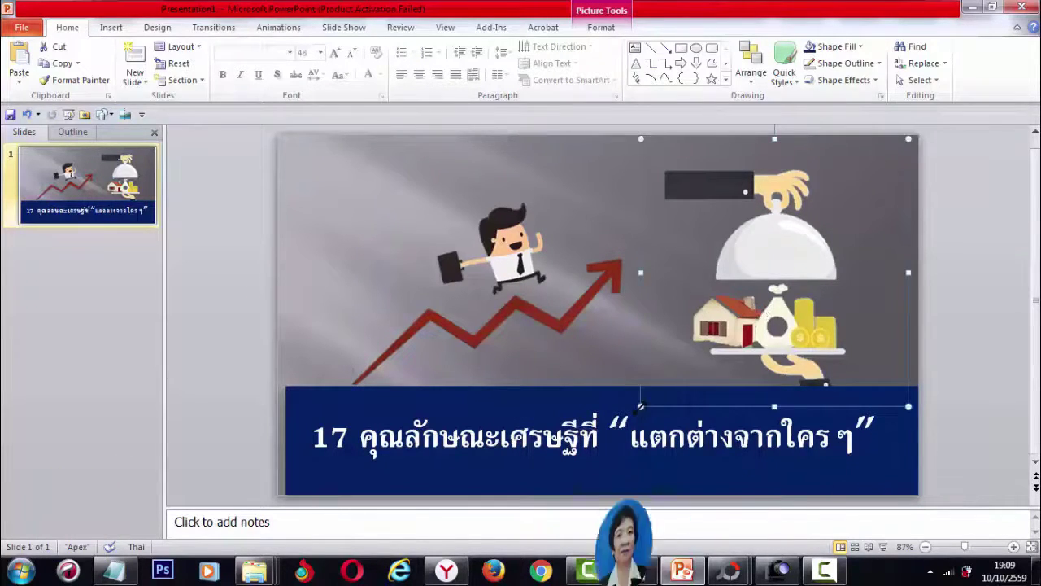
left_click_drag(640, 406, 654, 378)
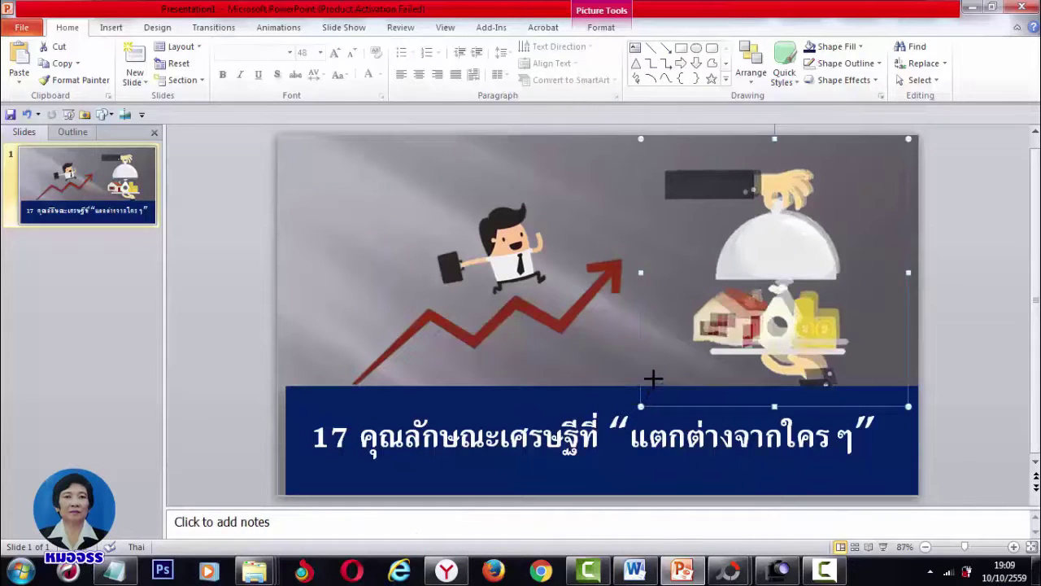
left_click(511, 249)
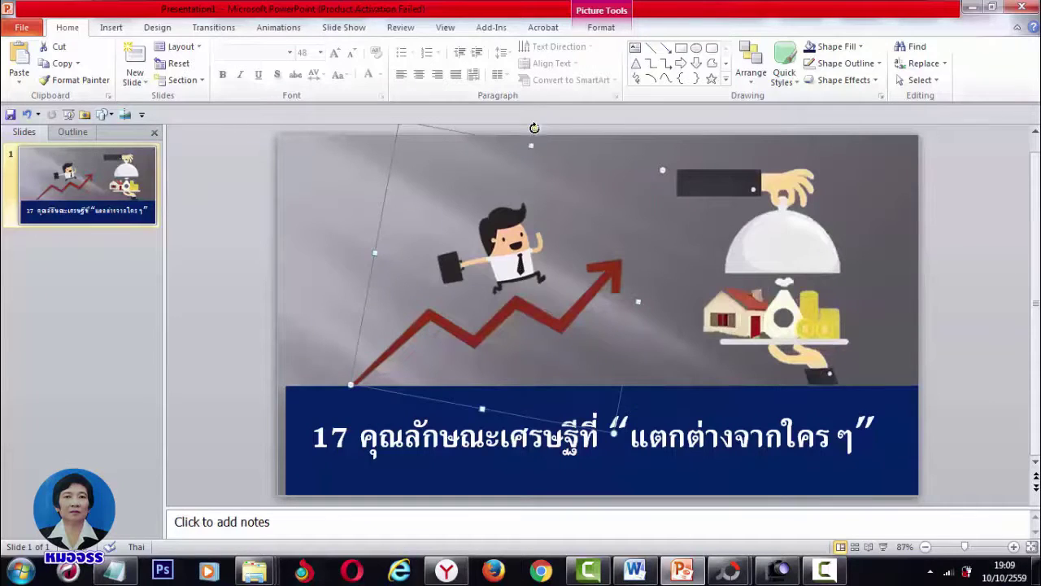
left_click_drag(534, 128, 542, 144)
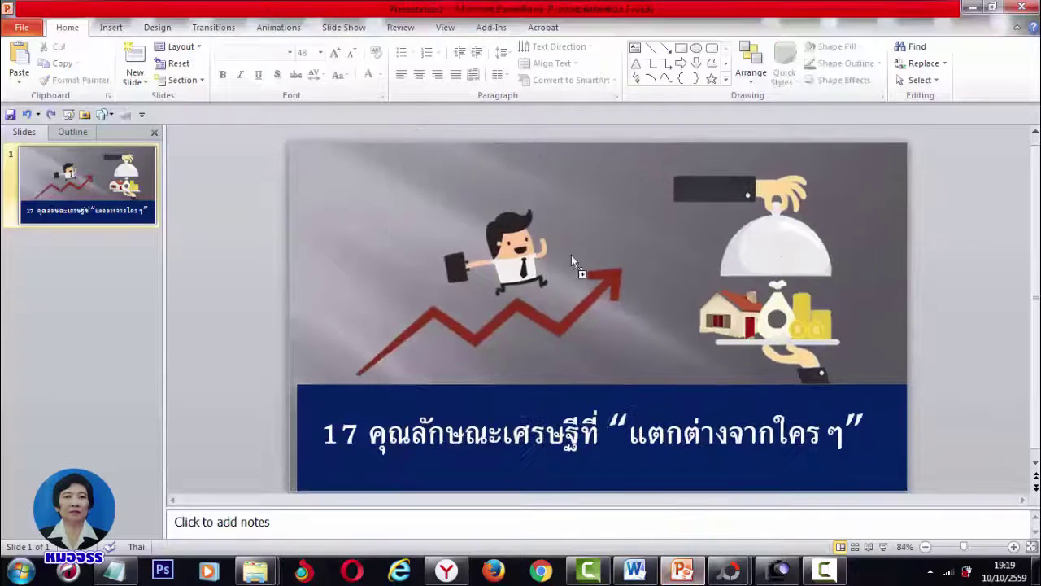
Drag the circular portrait image onto the slide and shrink it to a small size
left_click_drag(573, 195, 596, 187)
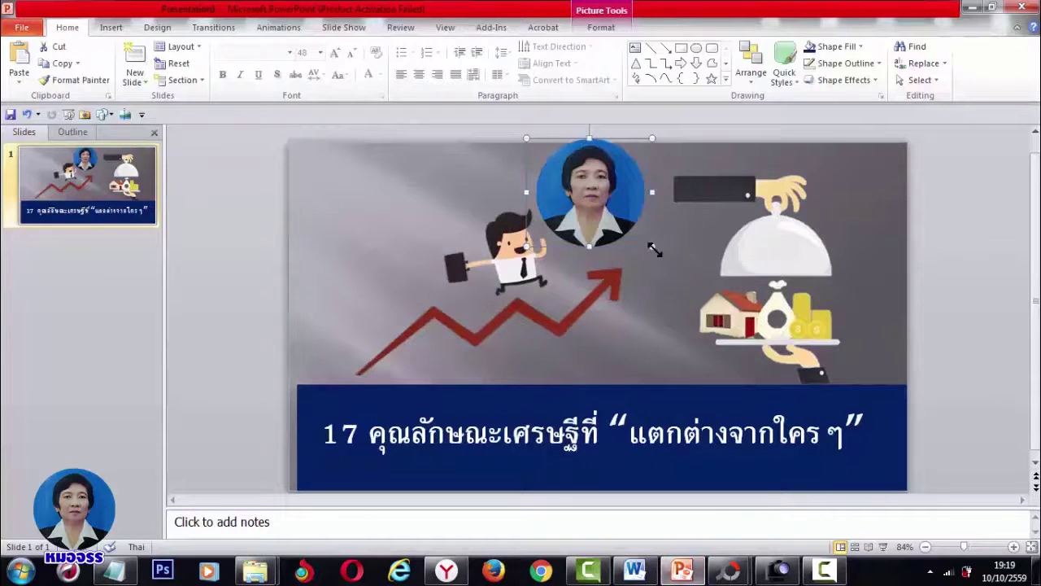
left_click_drag(655, 250, 624, 222)
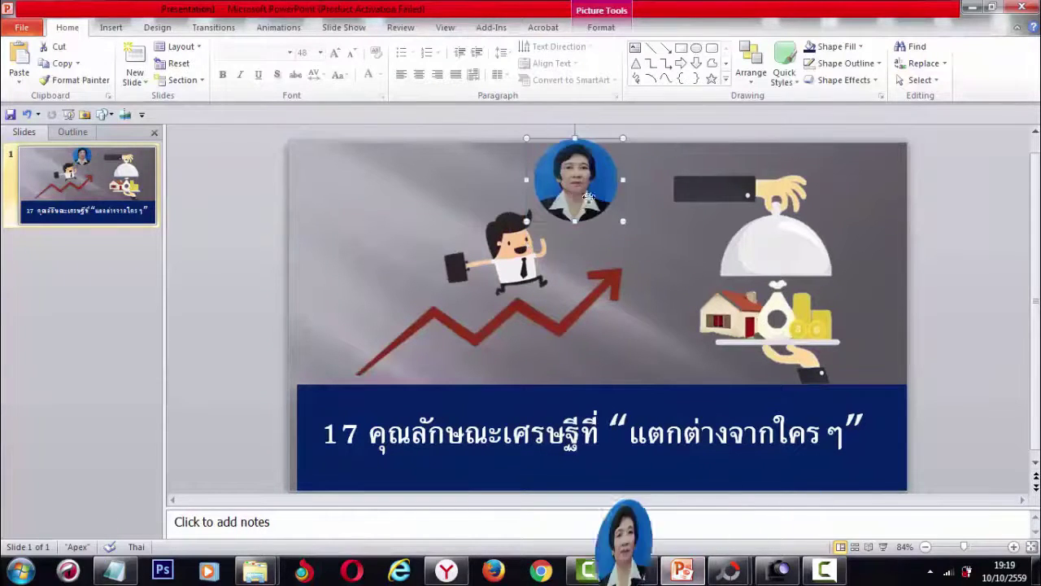
Position the circular portrait at the top right beside the hand, then show the desktop
mouse_move(590, 197)
left_mouse_down()
mouse_move(644, 202)
mouse_move(355, 192)
left_mouse_up()
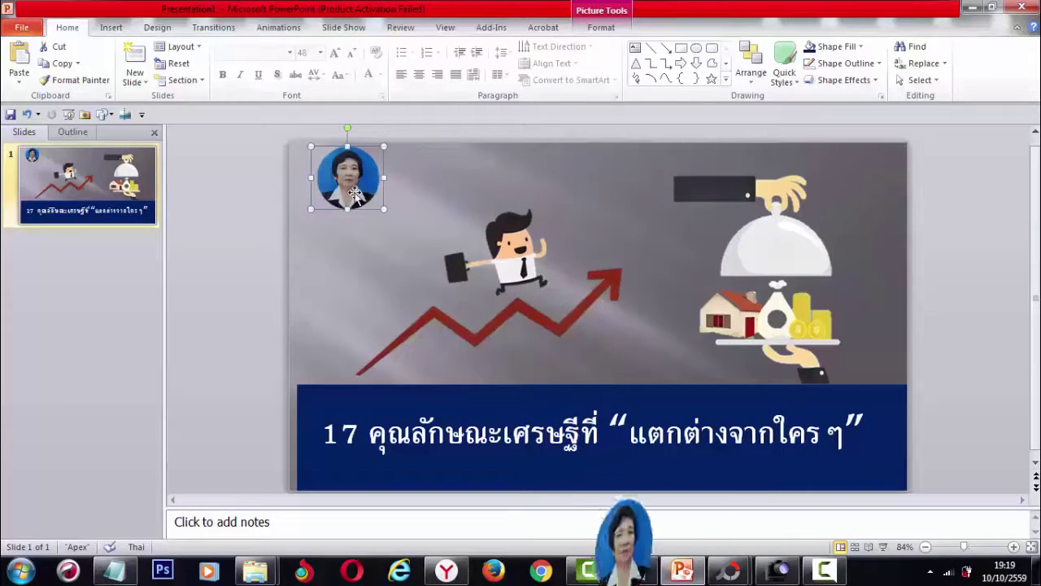
left_click_drag(355, 192, 631, 192)
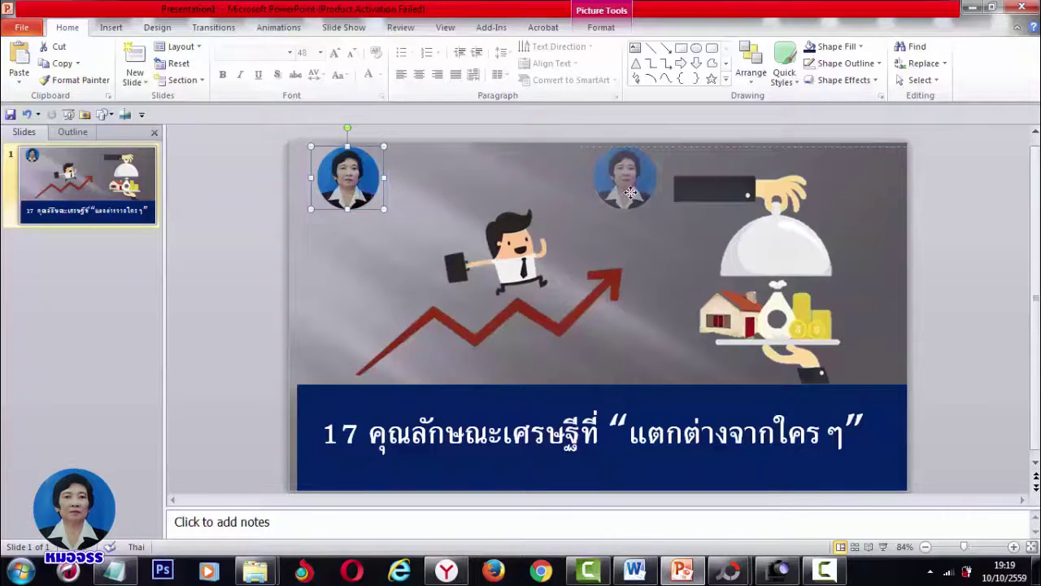
left_click_drag(630, 196, 629, 196)
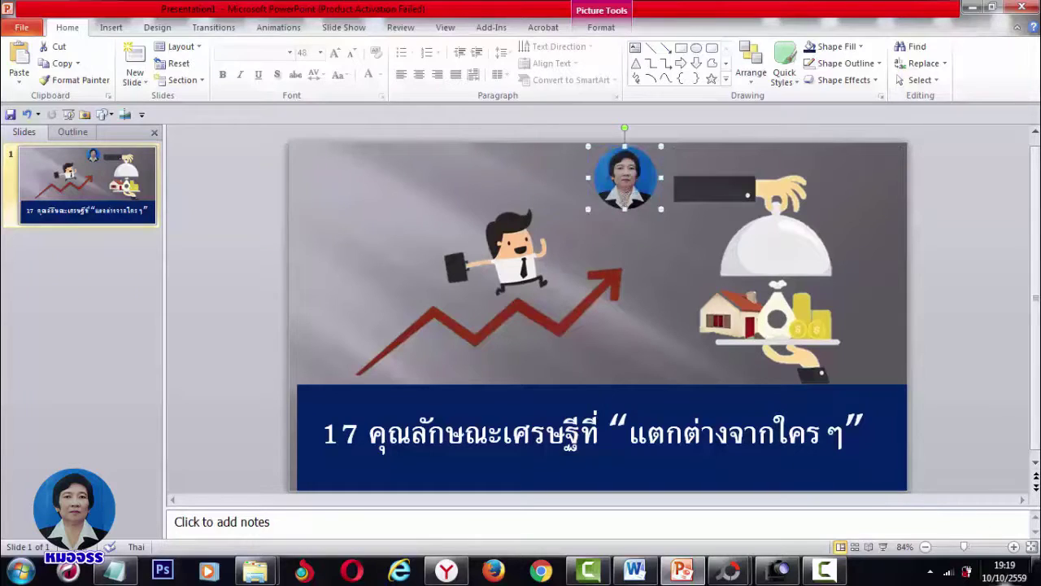
left_click(1038, 579)
Drop the blue Thai title PNG at the top left, stretched wider and flatter
mouse_move(829, 309)
left_mouse_down()
mouse_move(721, 579)
mouse_move(422, 192)
left_mouse_up()
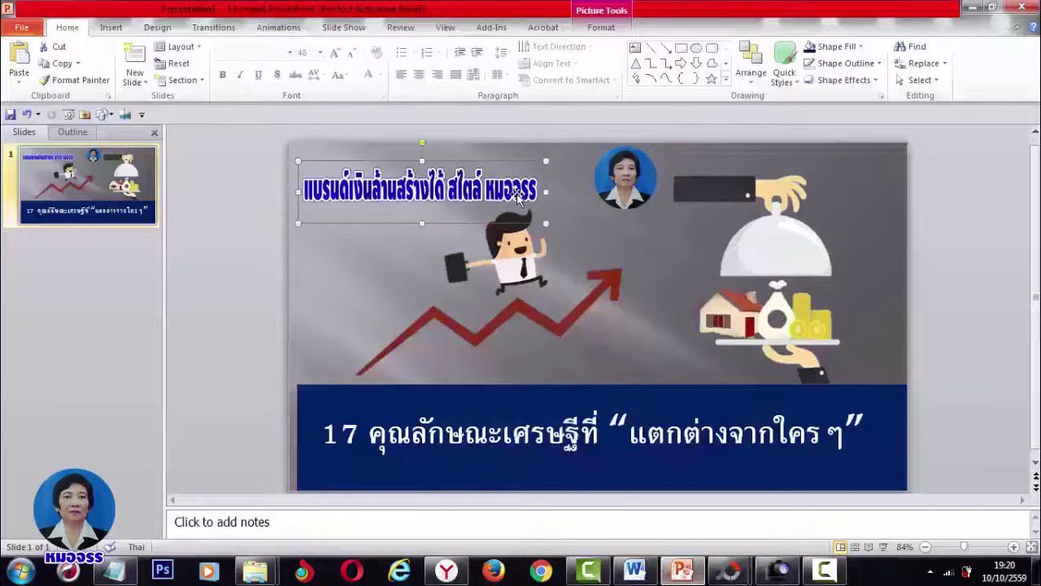
left_click_drag(549, 191, 589, 192)
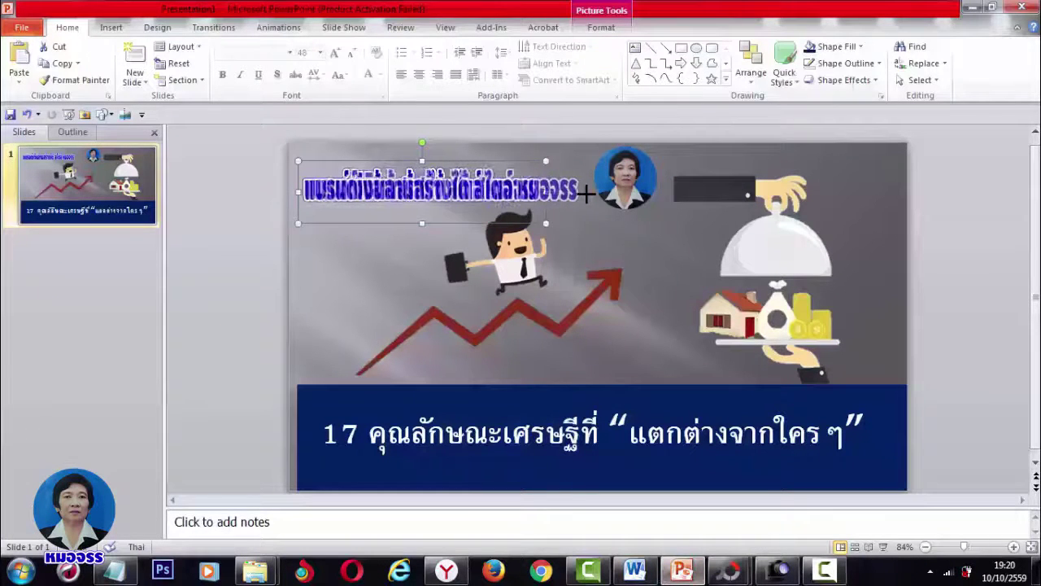
mouse_move(443, 221)
left_mouse_down()
mouse_move(443, 199)
mouse_move(465, 179)
left_mouse_up()
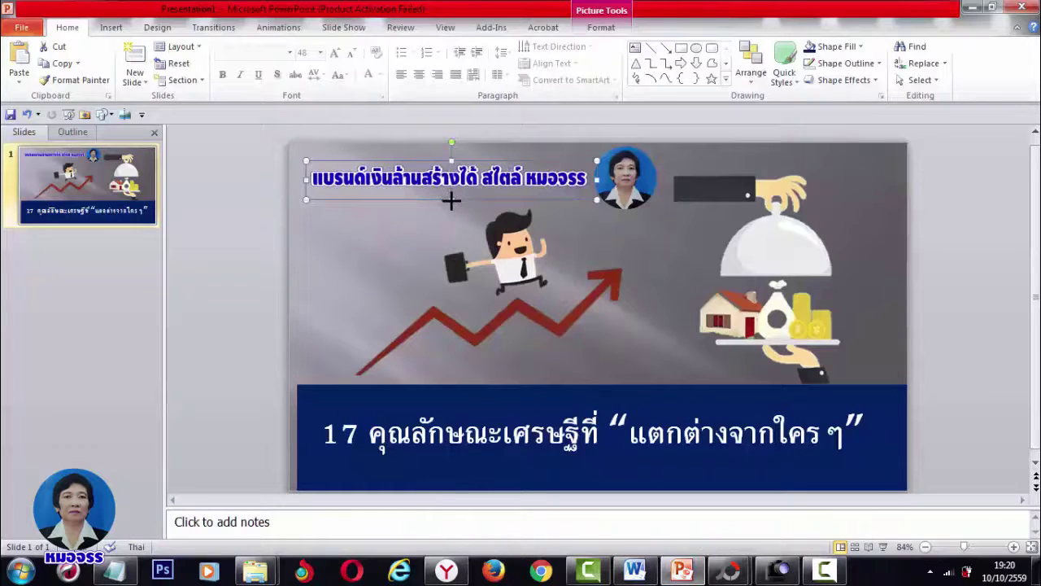
left_click(654, 315)
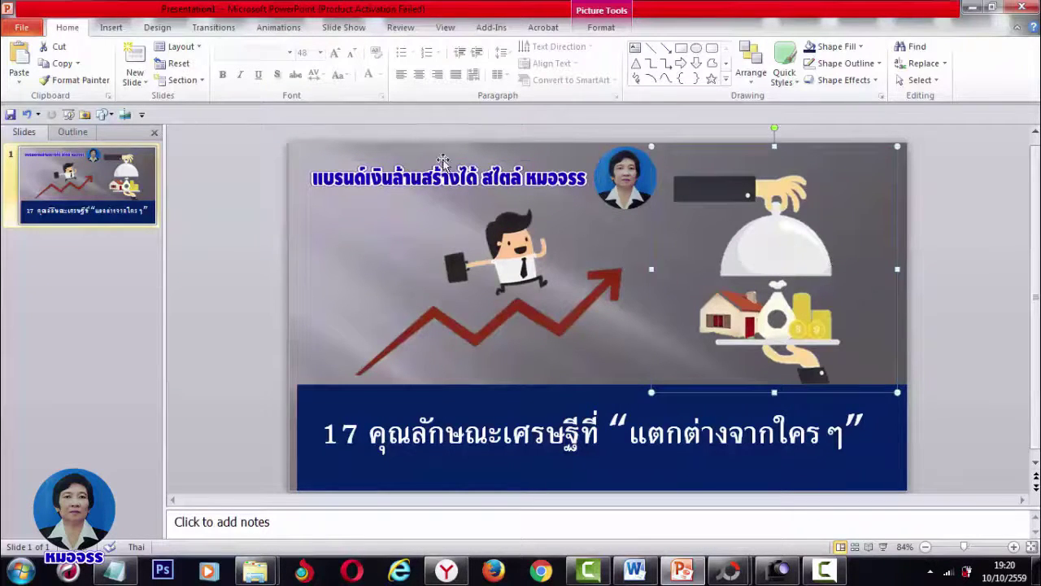
Apply the plain white Office theme to the slide
left_click(116, 28)
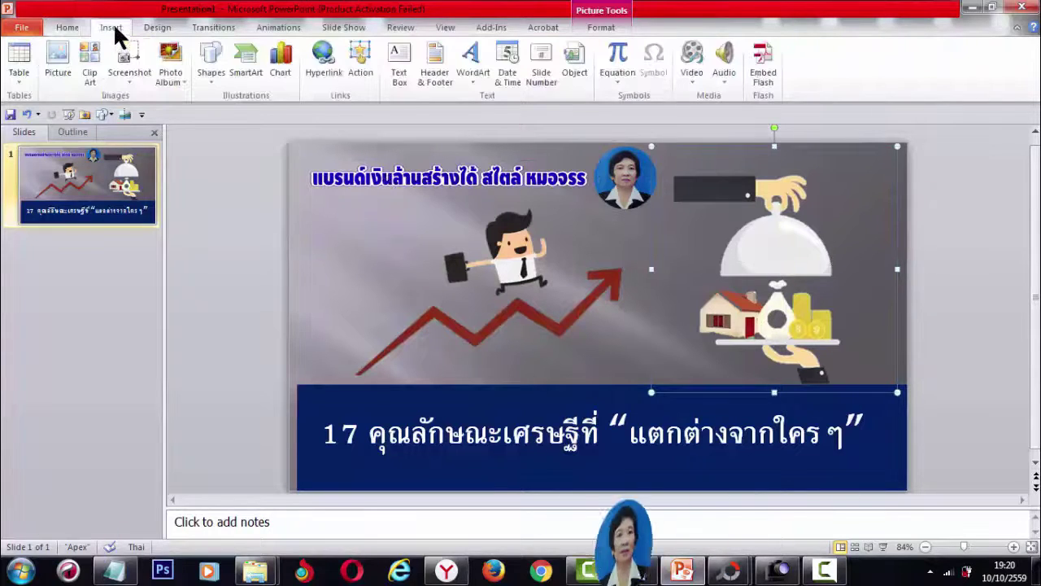
left_click(162, 29)
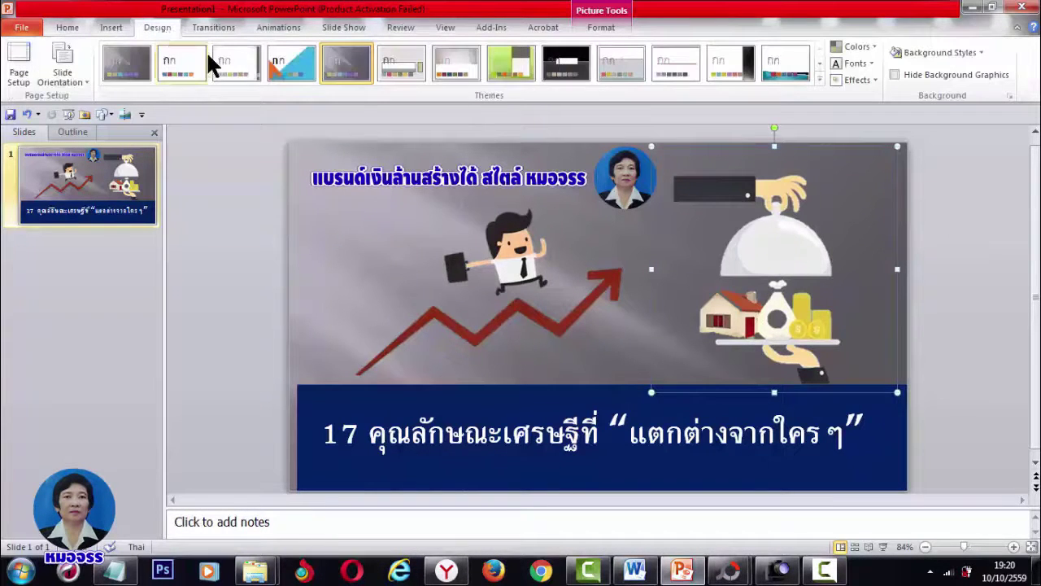
left_click(173, 66)
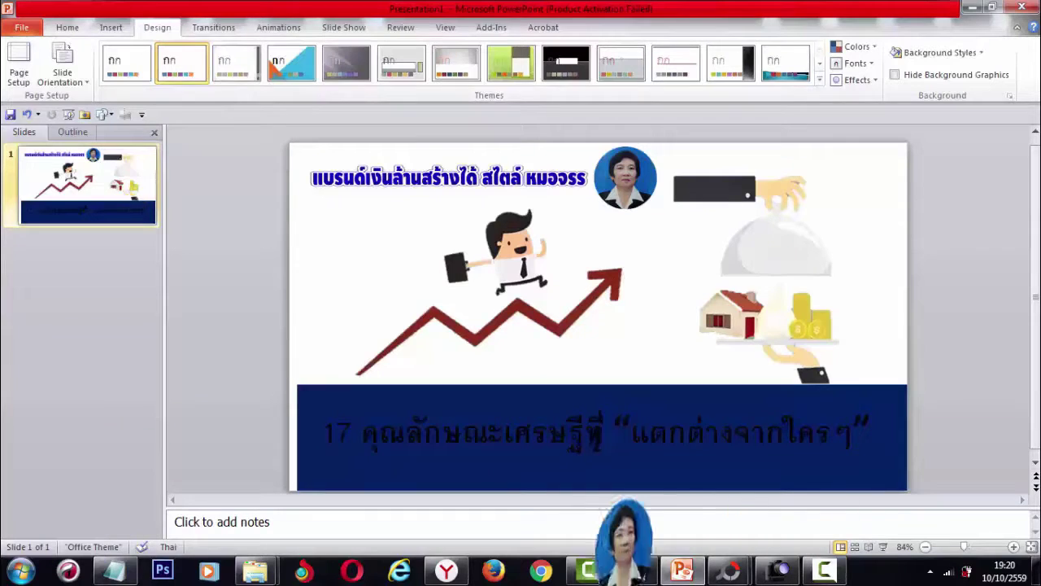
Recolour the whole Thai title line in the navy banner white
left_click(325, 435)
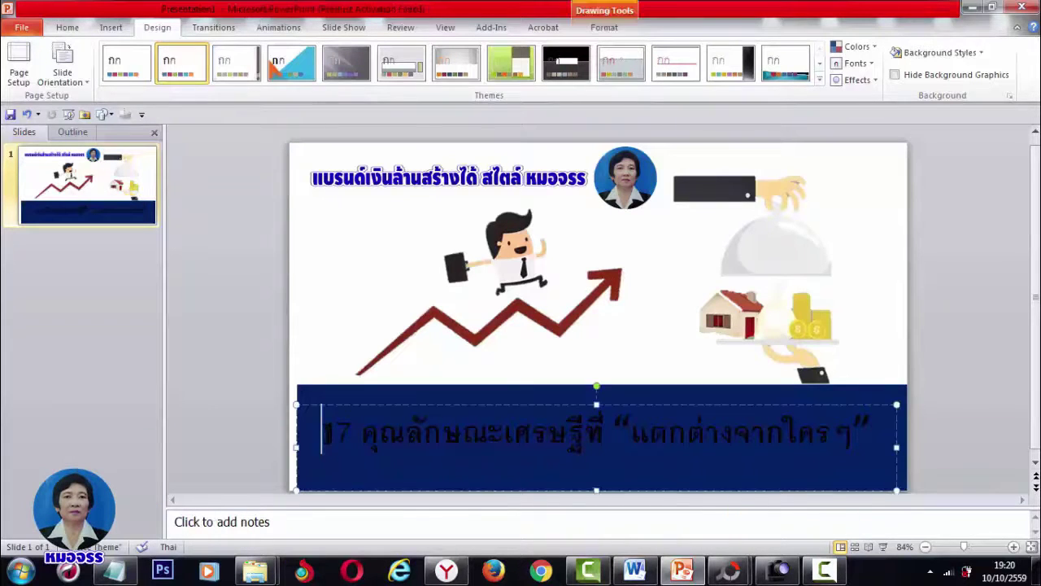
left_click_drag(325, 436, 874, 421)
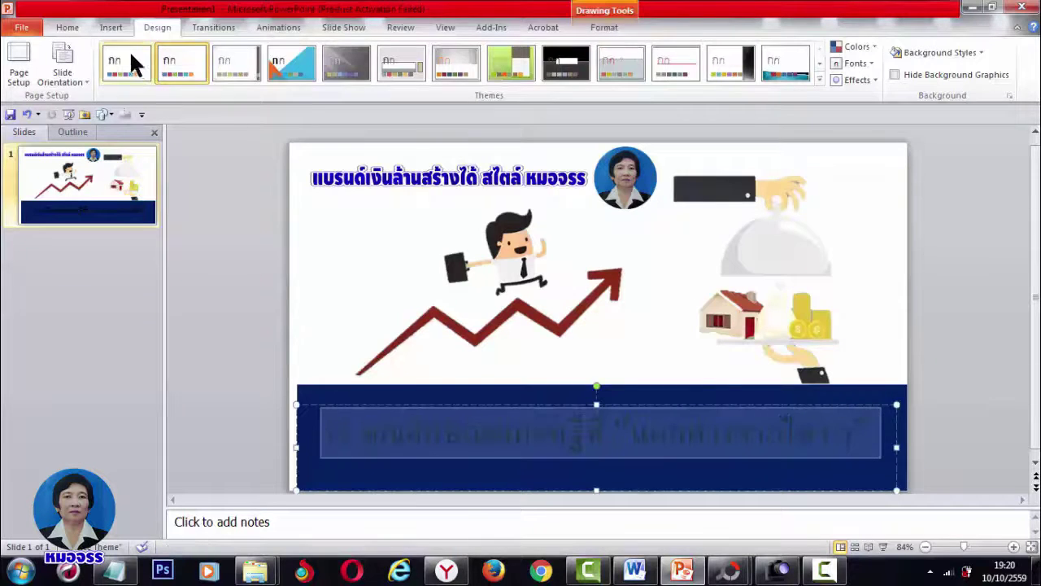
left_click(112, 27)
left_click(52, 28)
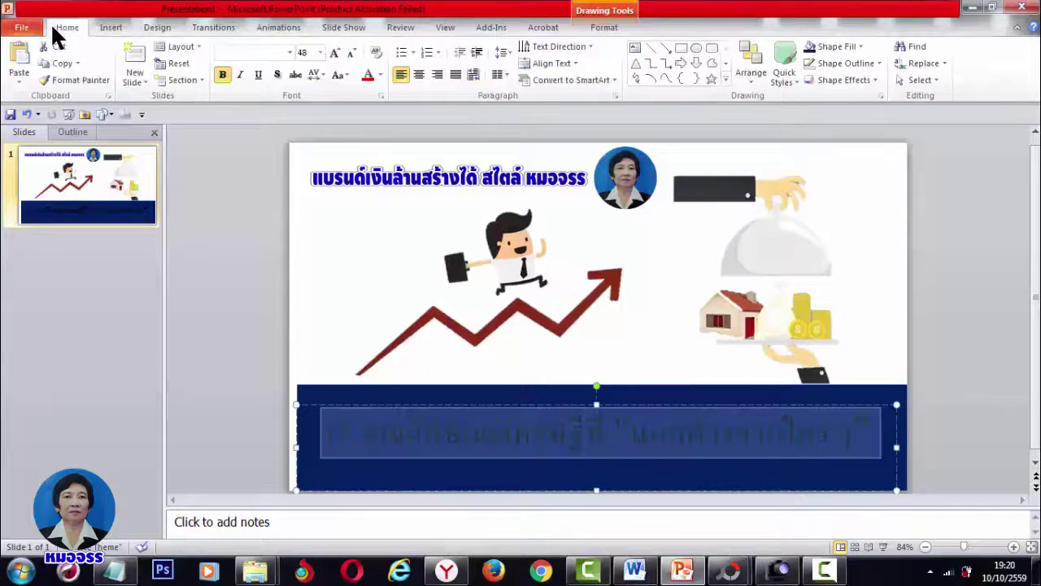
left_click(380, 74)
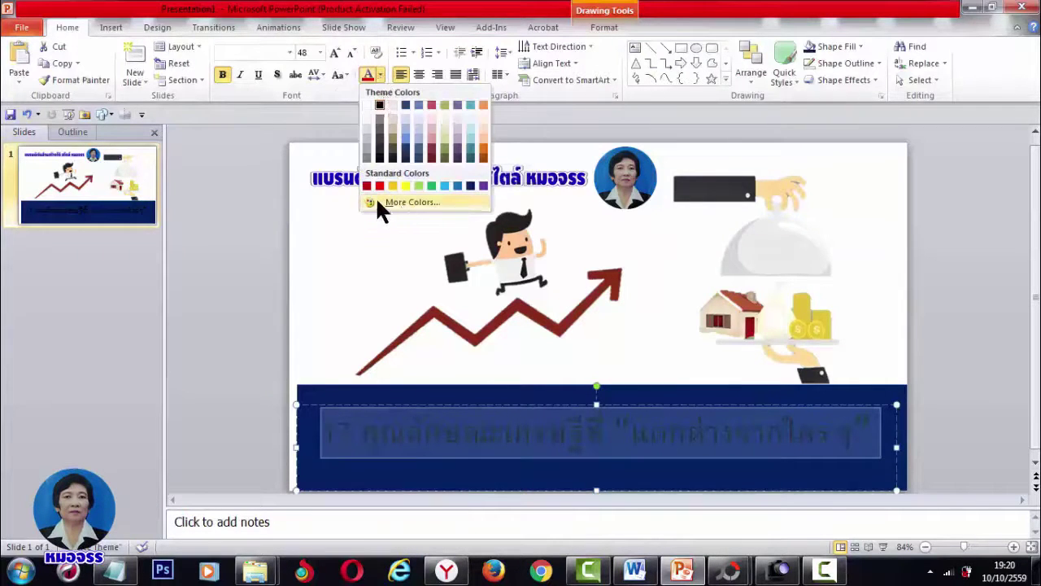
left_click(363, 96)
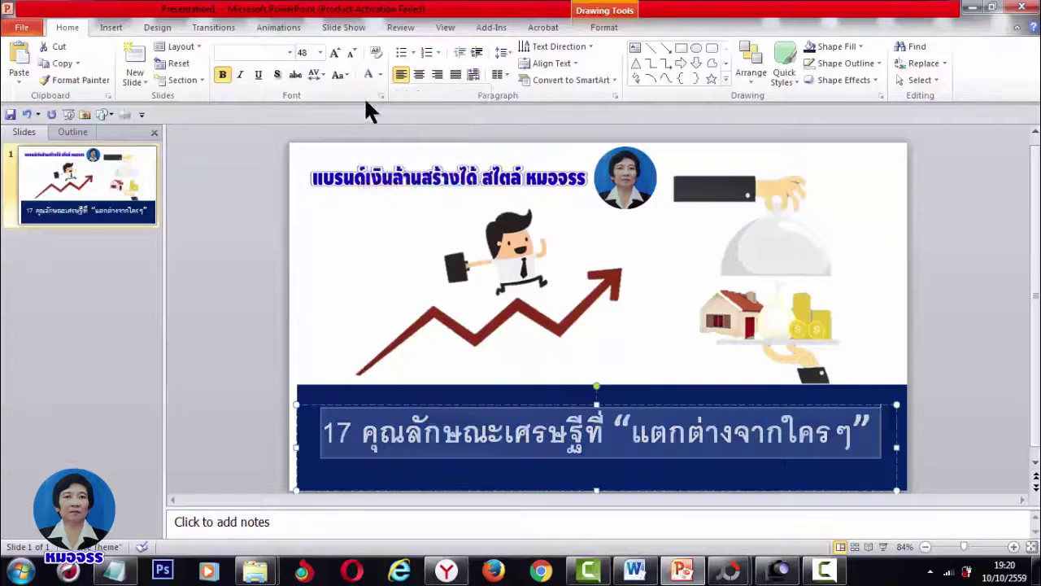
left_click(322, 232)
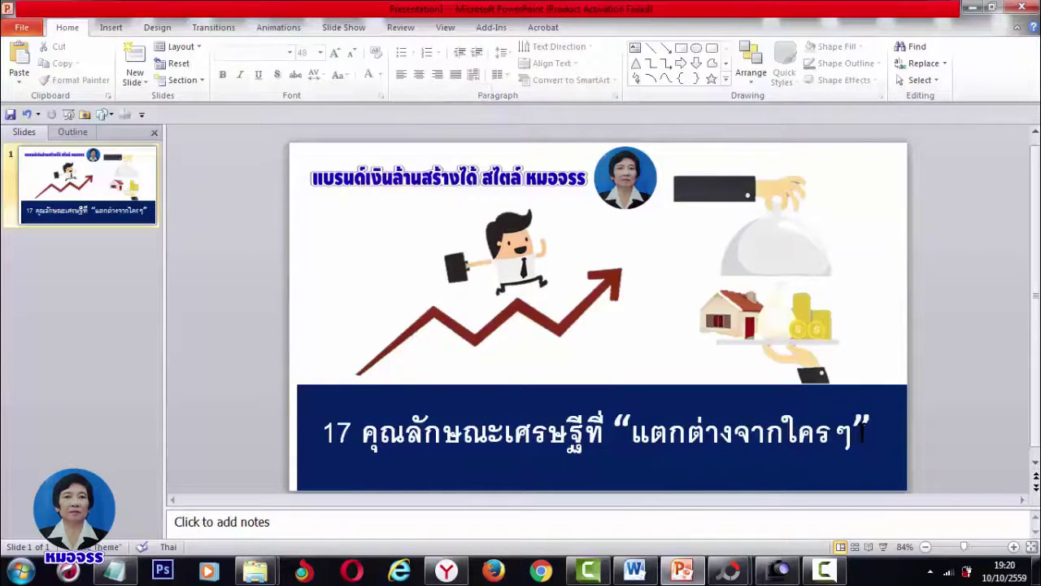
Nudge the circular portrait and the blue heading slightly down
left_click(631, 179)
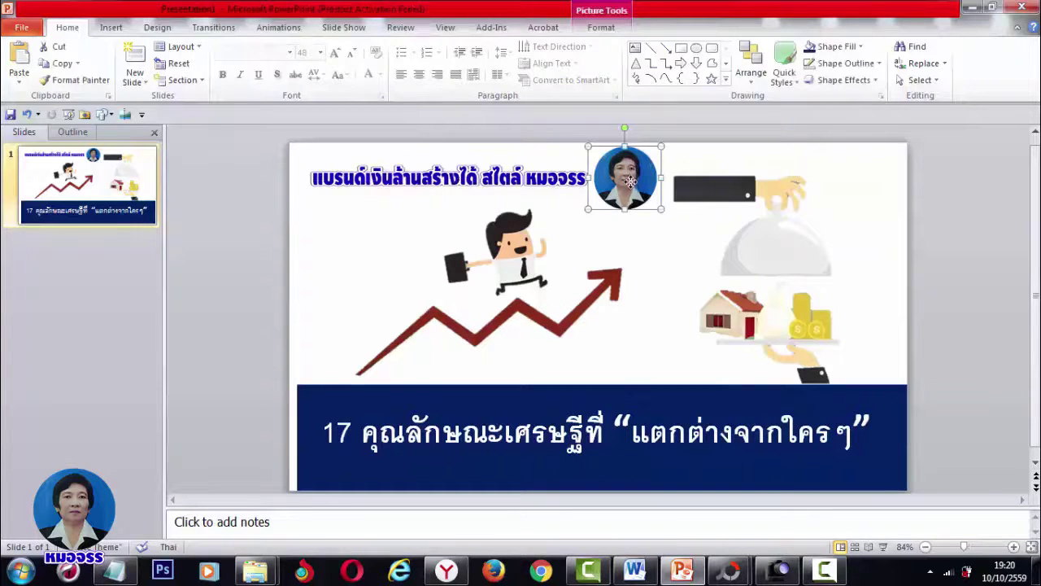
left_click_drag(631, 181, 639, 189)
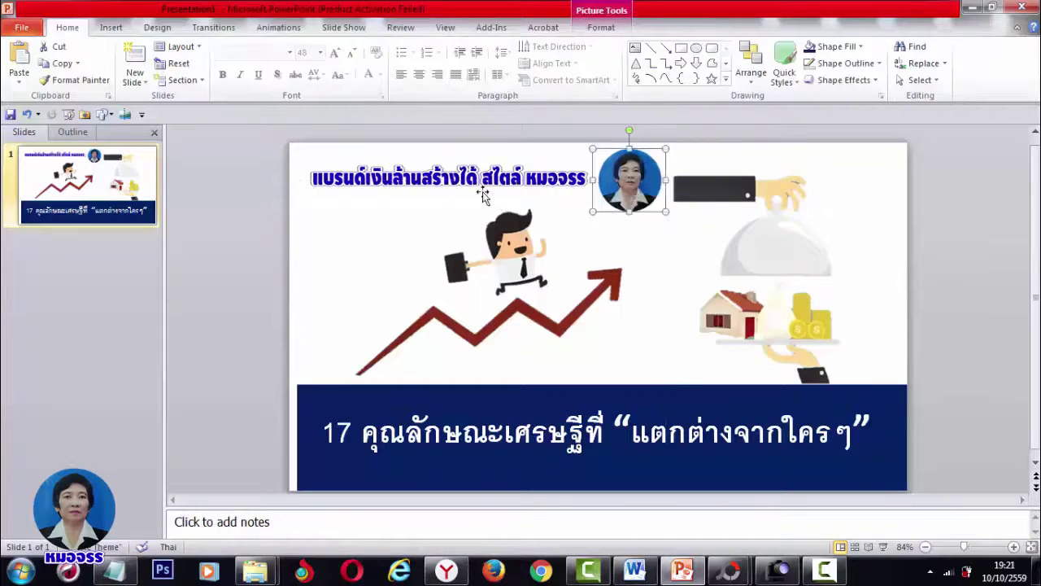
left_click(470, 181)
left_click_drag(471, 179, 469, 175)
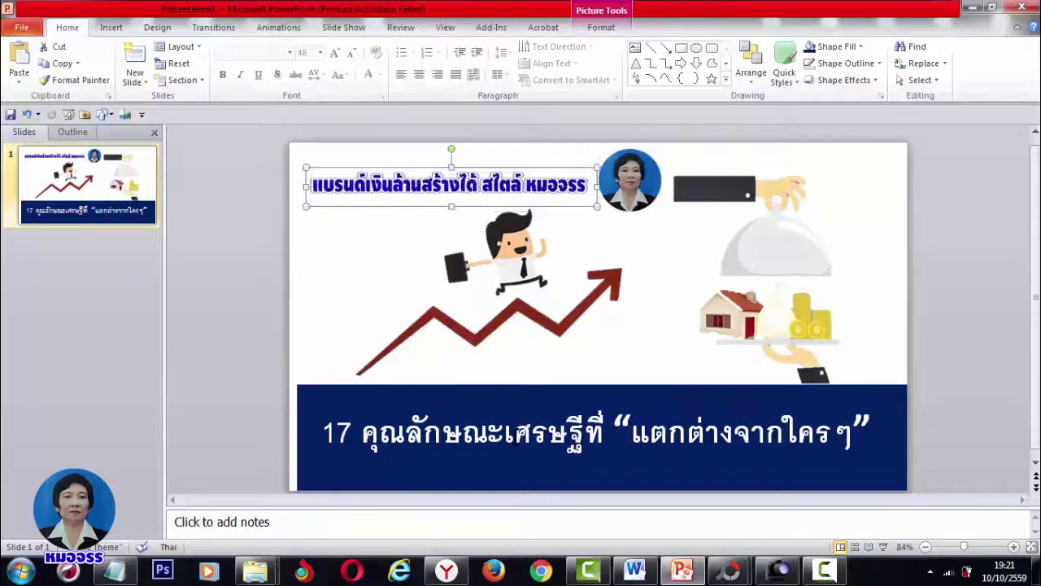
Widen the navy banner text box to span the slide's full width
left_click(518, 428)
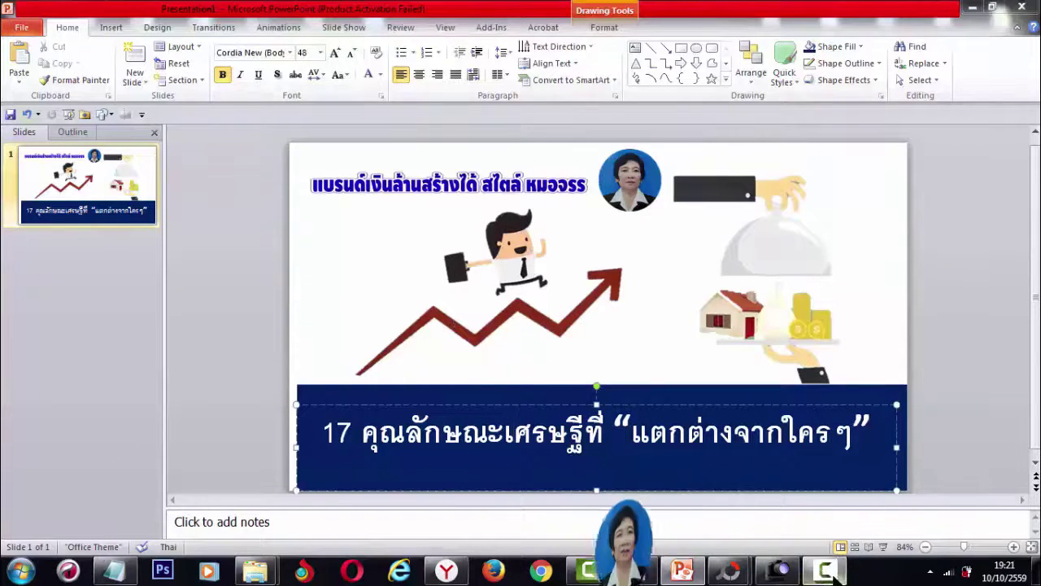
left_click(834, 570)
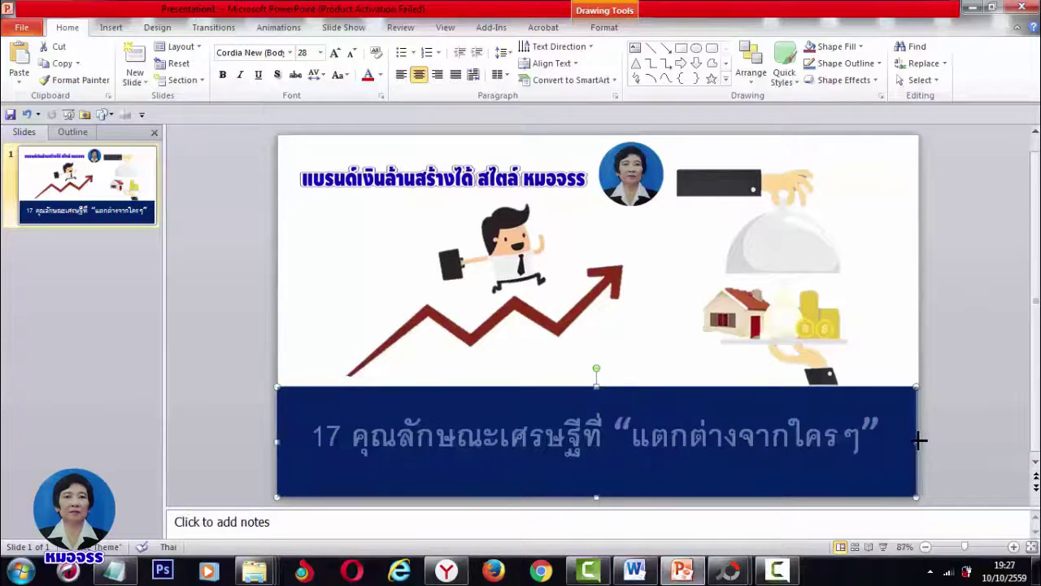
left_click_drag(919, 440, 919, 441)
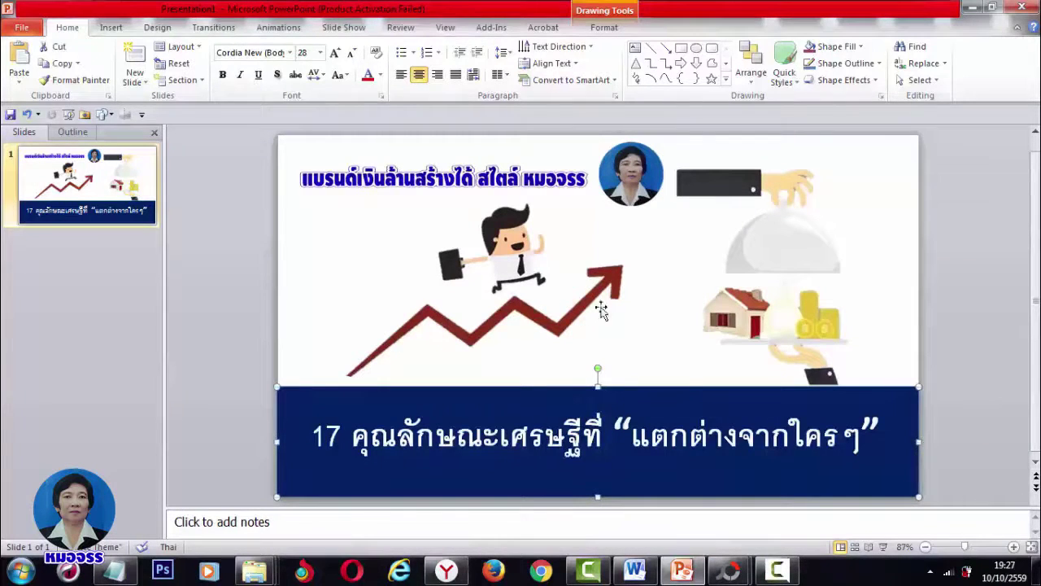
left_click(22, 28)
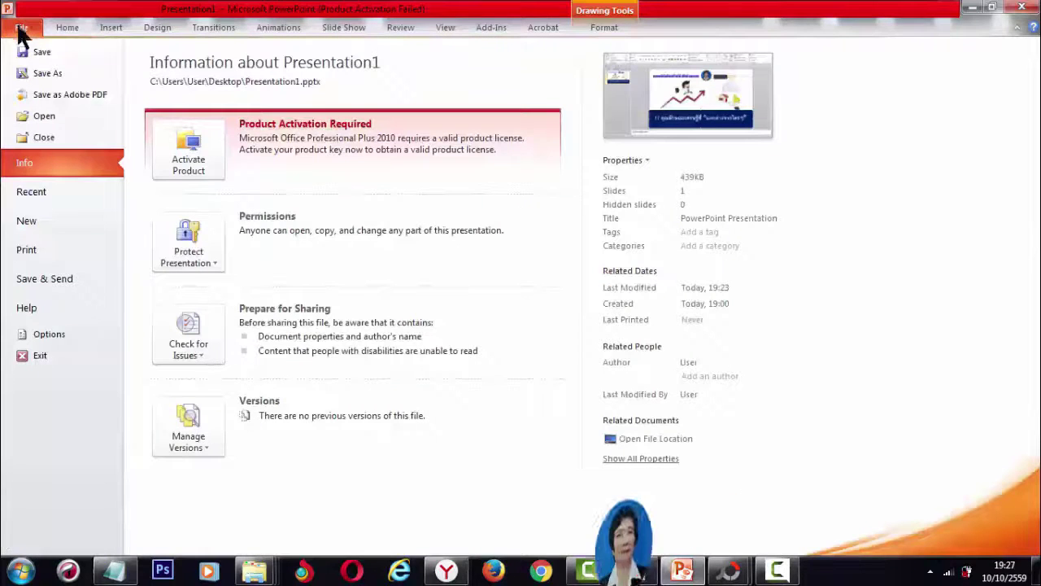
Save the presentation to the Desktop as test 1.pptx
left_click(46, 72)
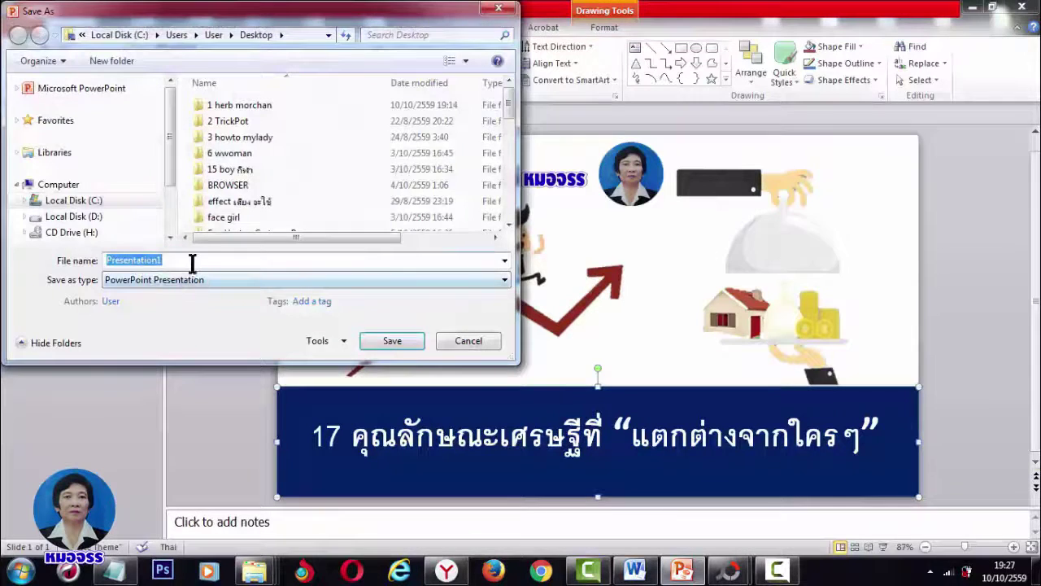
left_click_drag(190, 260, 91, 258)
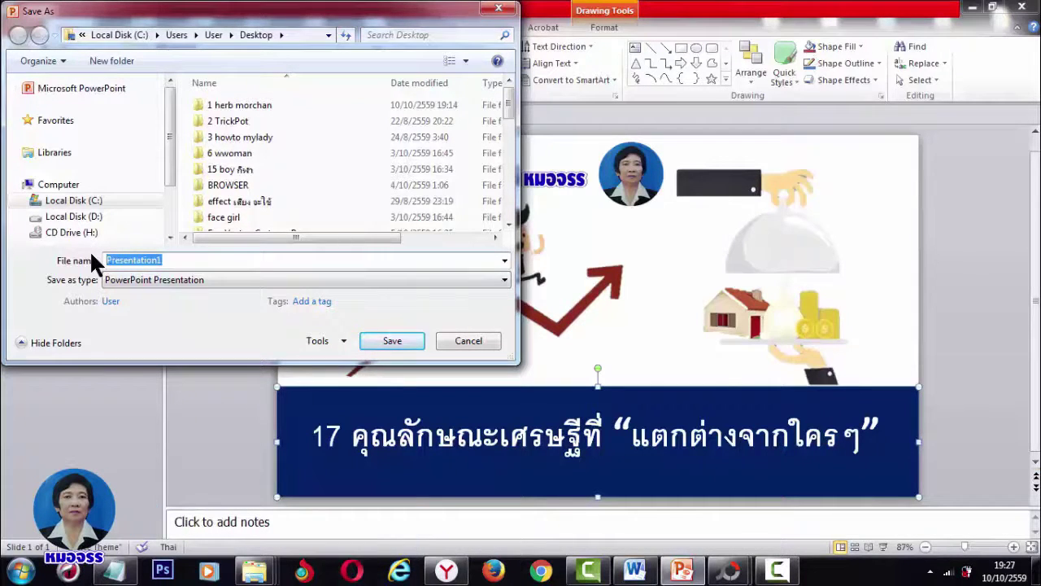
type("test")
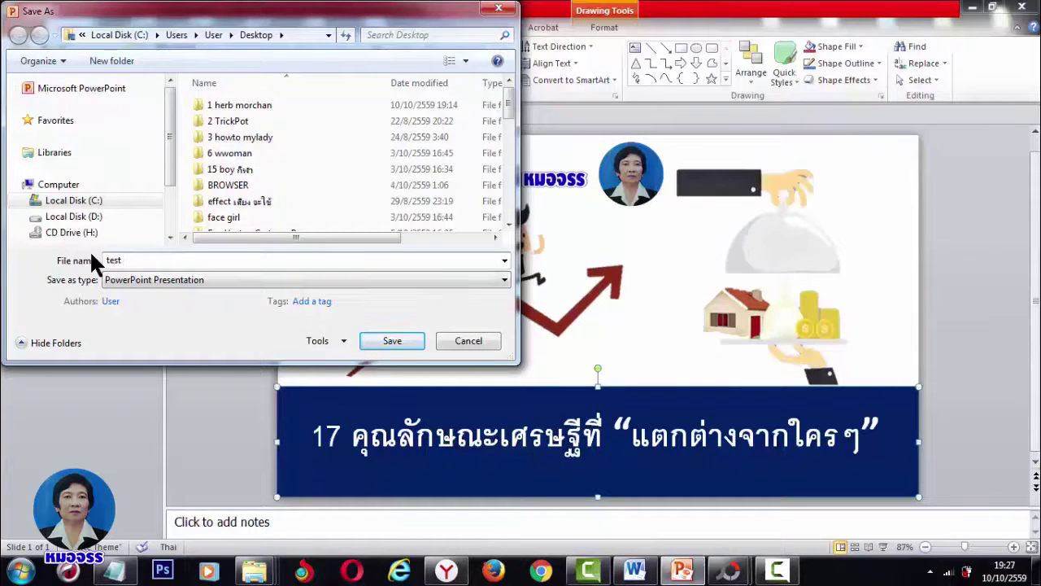
type(" 1")
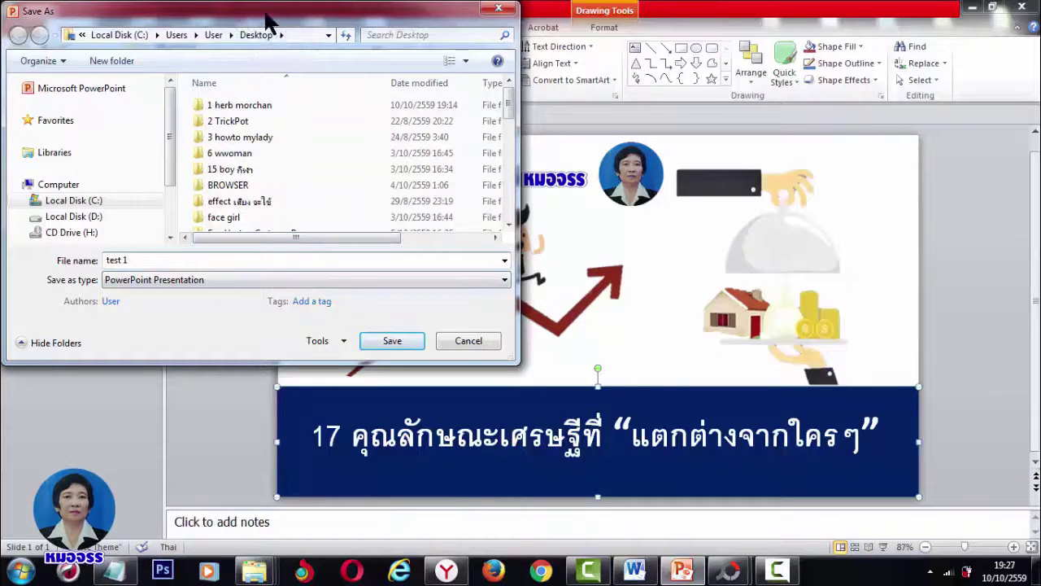
left_click(403, 336)
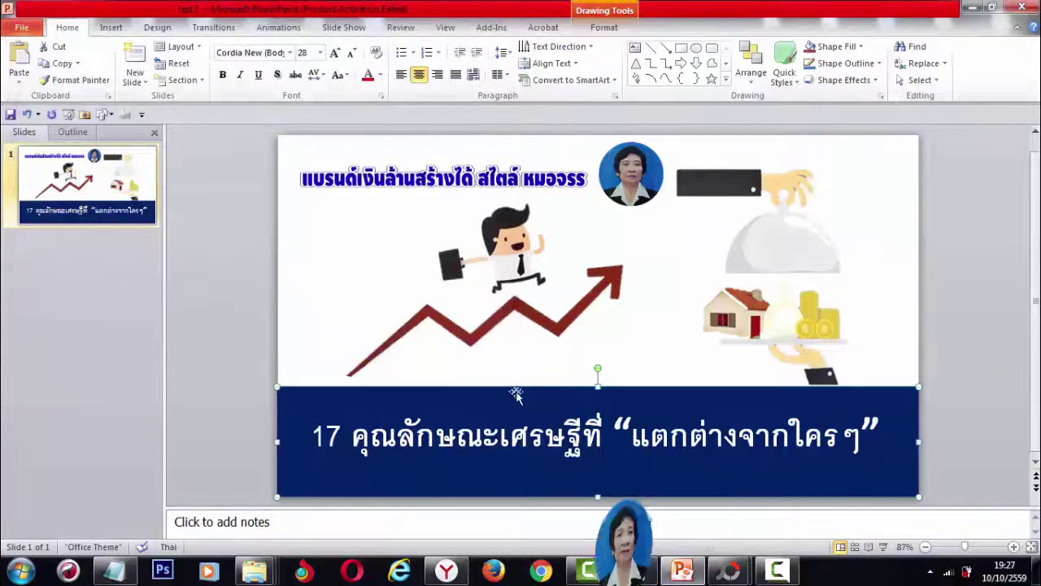
Export every slide as a JPEG into the Desktop's test 1 folder and show the desktop
left_click(18, 26)
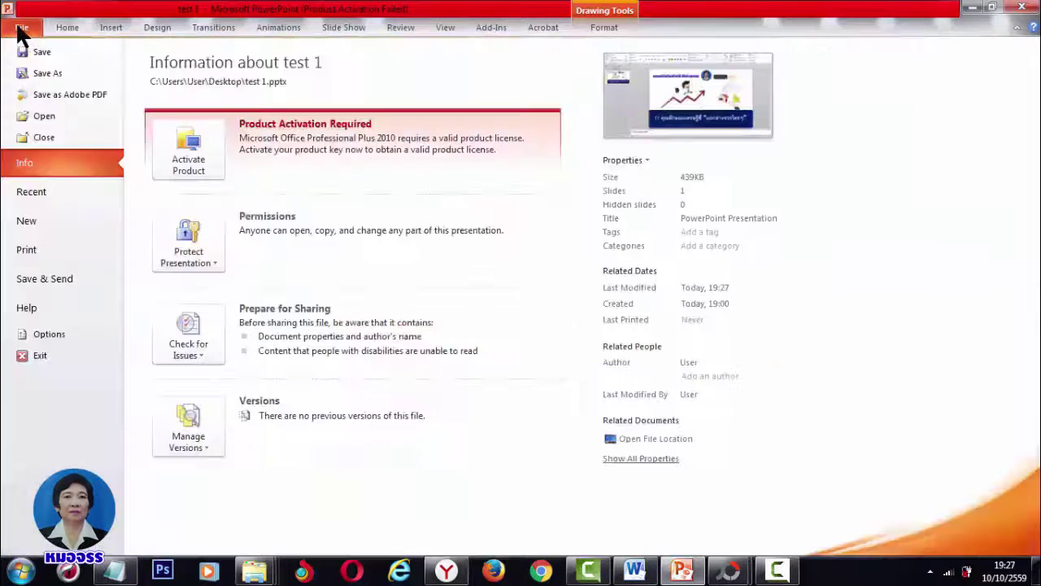
left_click(32, 66)
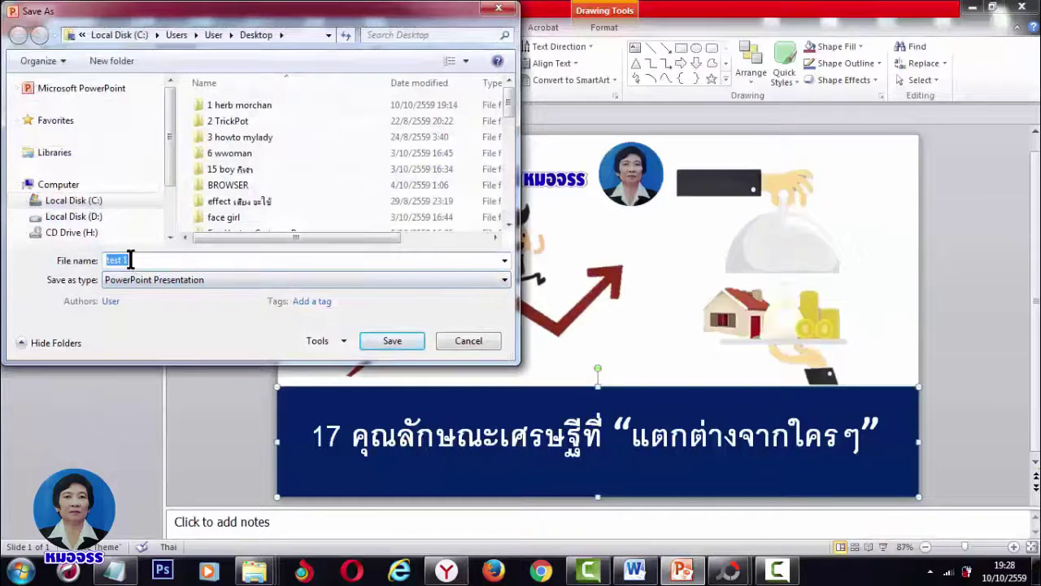
left_click(505, 280)
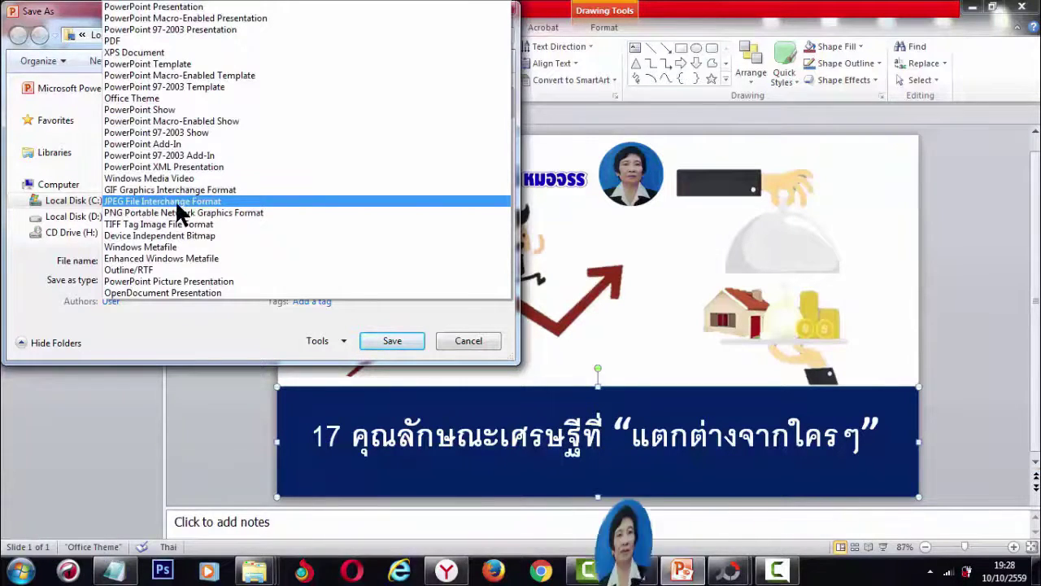
left_click(177, 203)
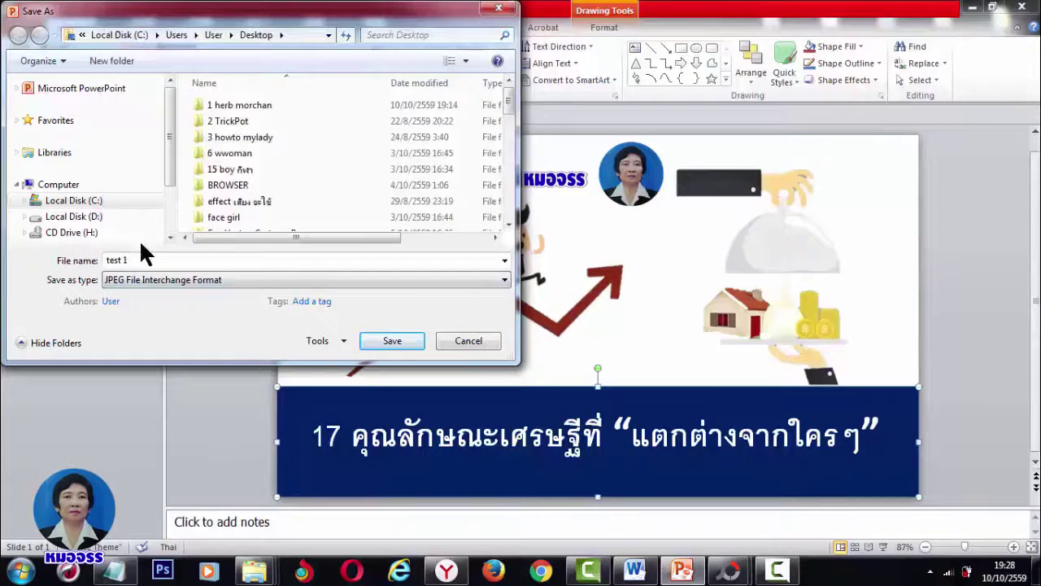
left_click(402, 335)
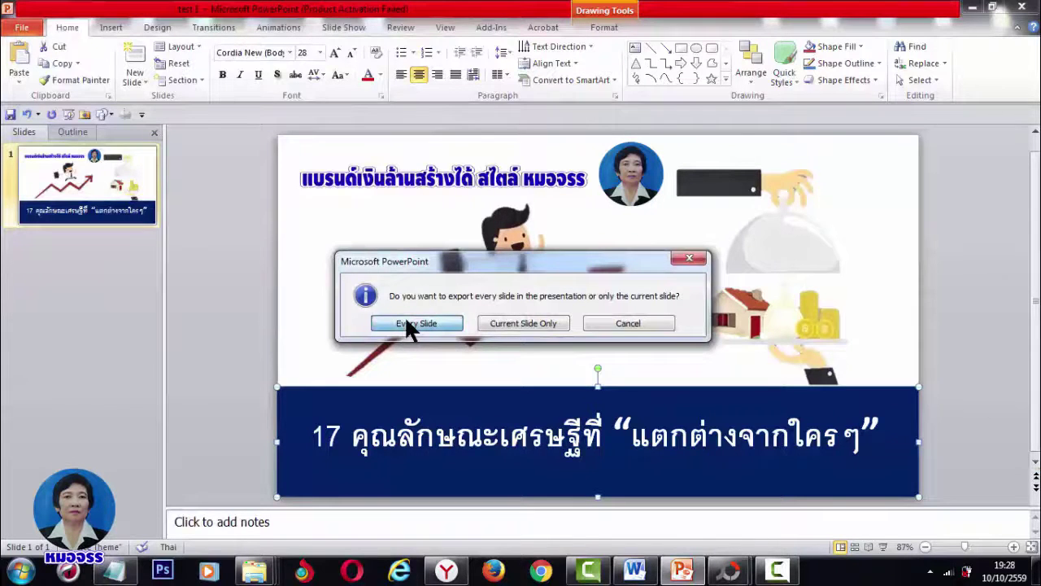
left_click(409, 324)
left_click(521, 324)
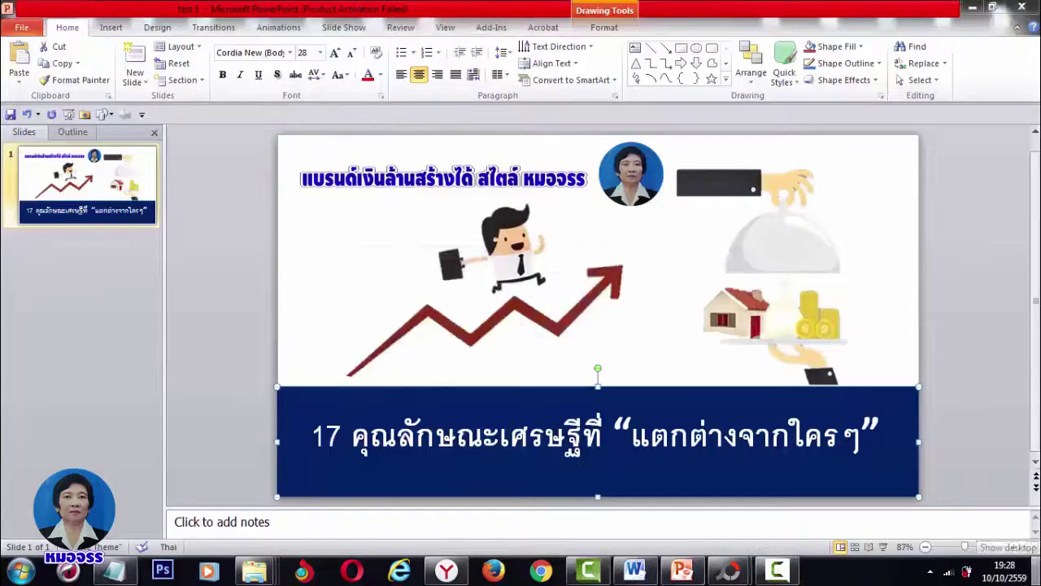
left_click(1038, 572)
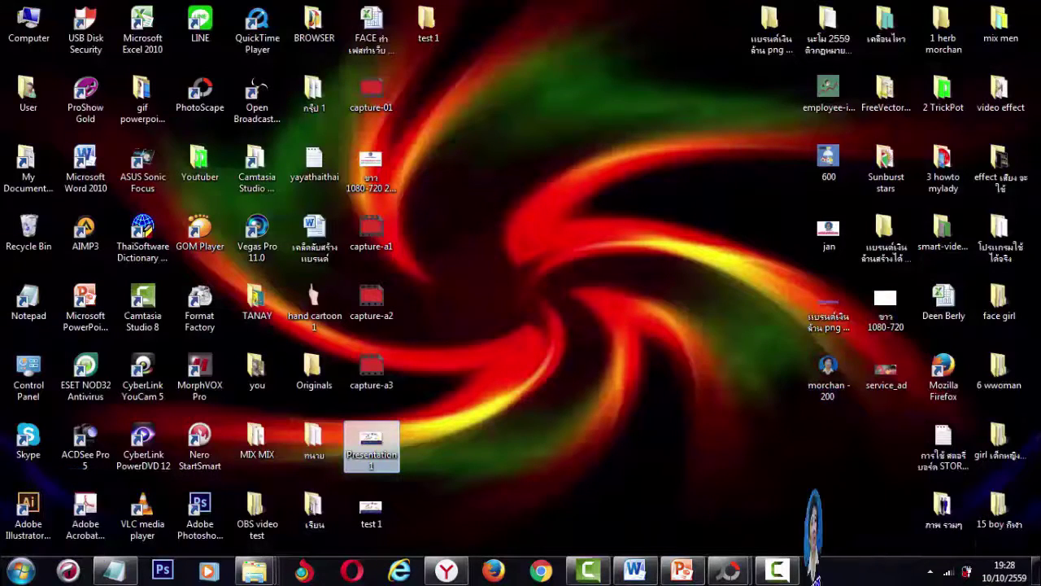
Open the test 1 folder and view the exported Slide1 JPEG in ACDSee Quick View
left_click(446, 457)
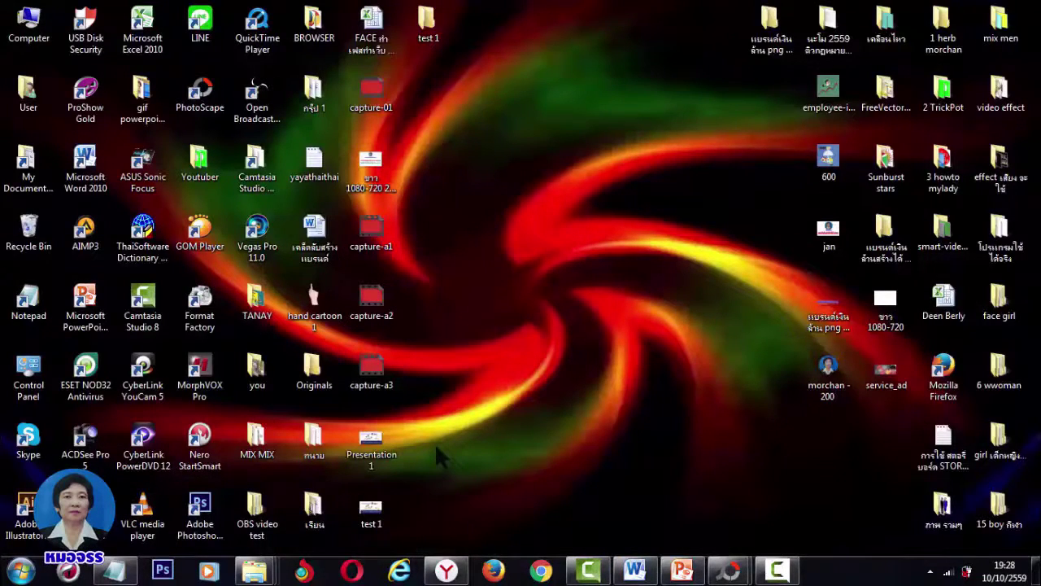
double_click(427, 20)
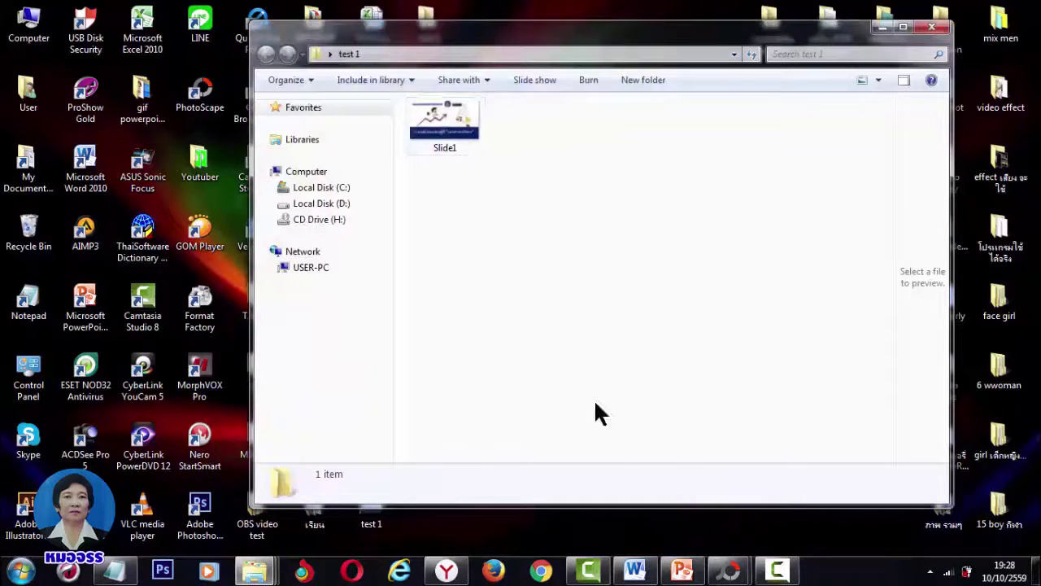
double_click(441, 115)
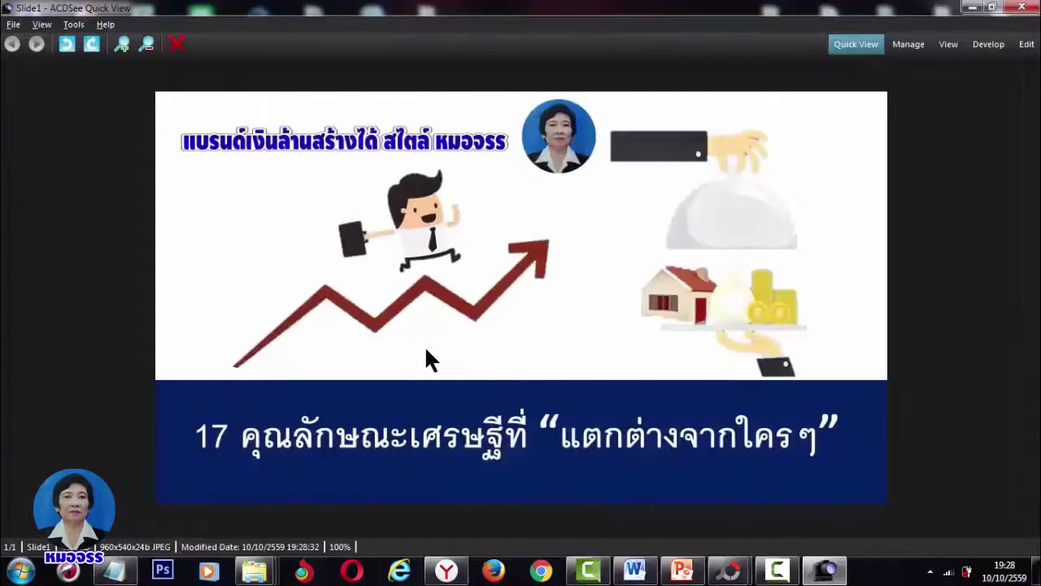
Minimize ACDSee Quick View to return to the test 1 folder showing the 960 x 540 Slide1
left_click(970, 7)
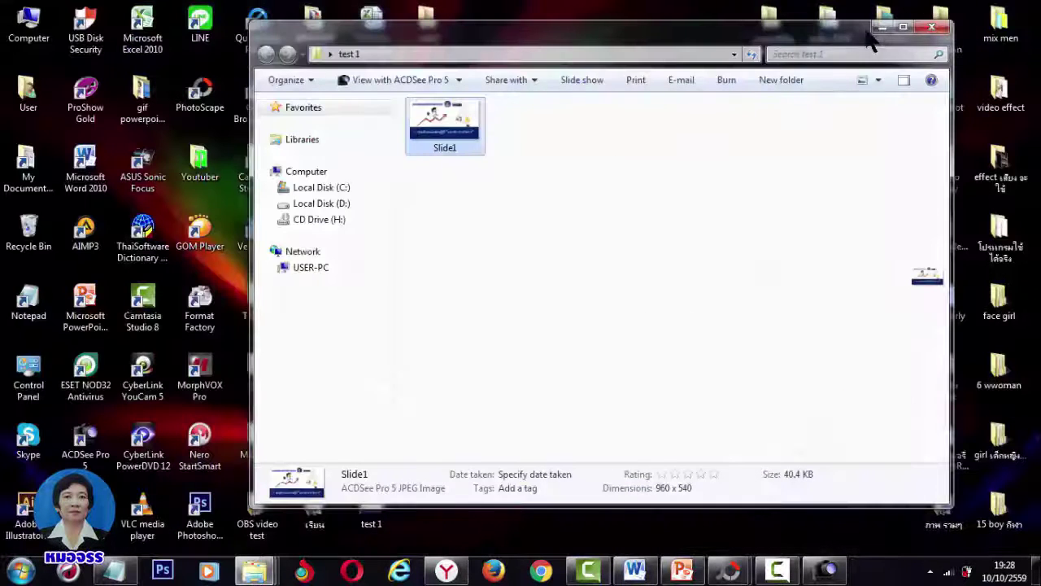